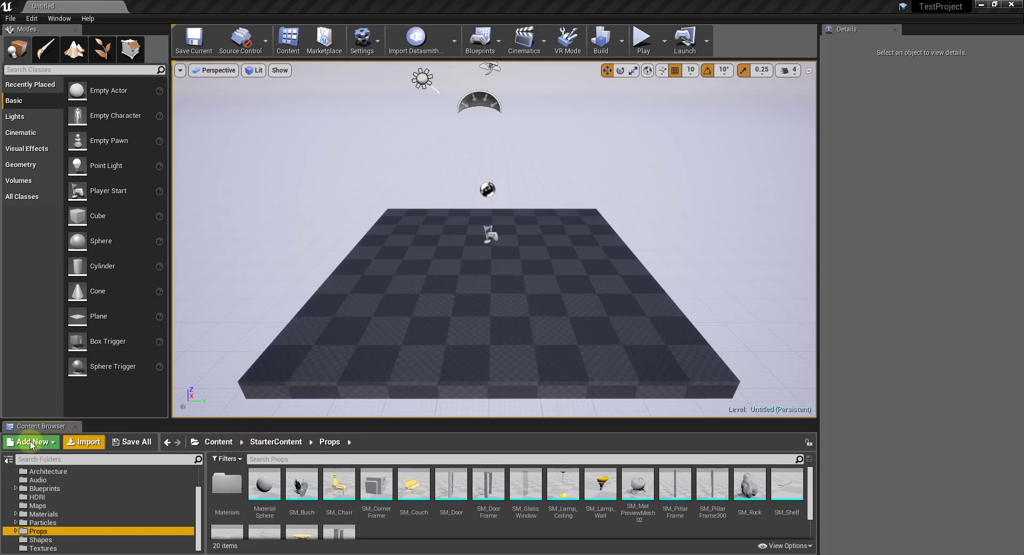
- Examine the Starter Content pack among the content packs that can be added to the project, without adding it
click(32, 441)
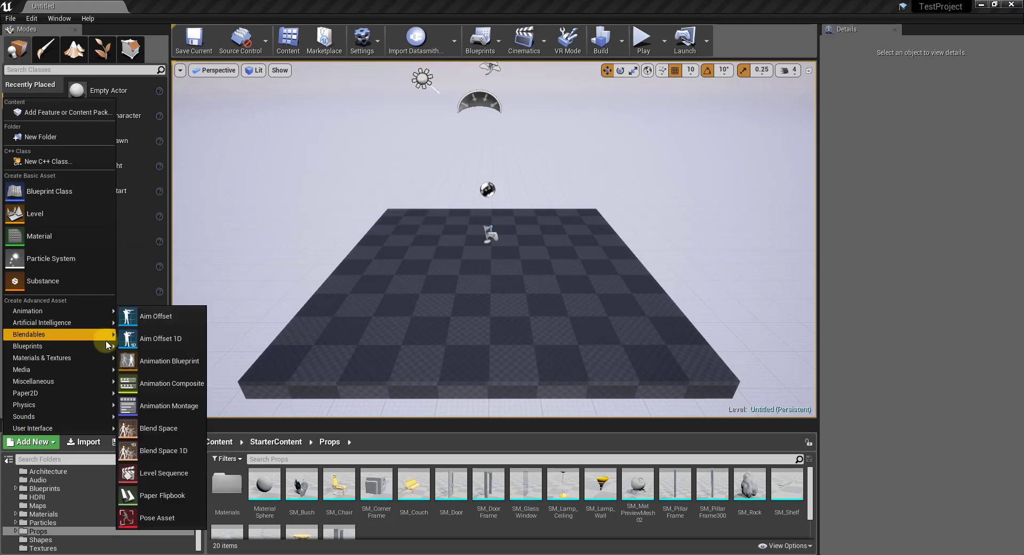
click(74, 113)
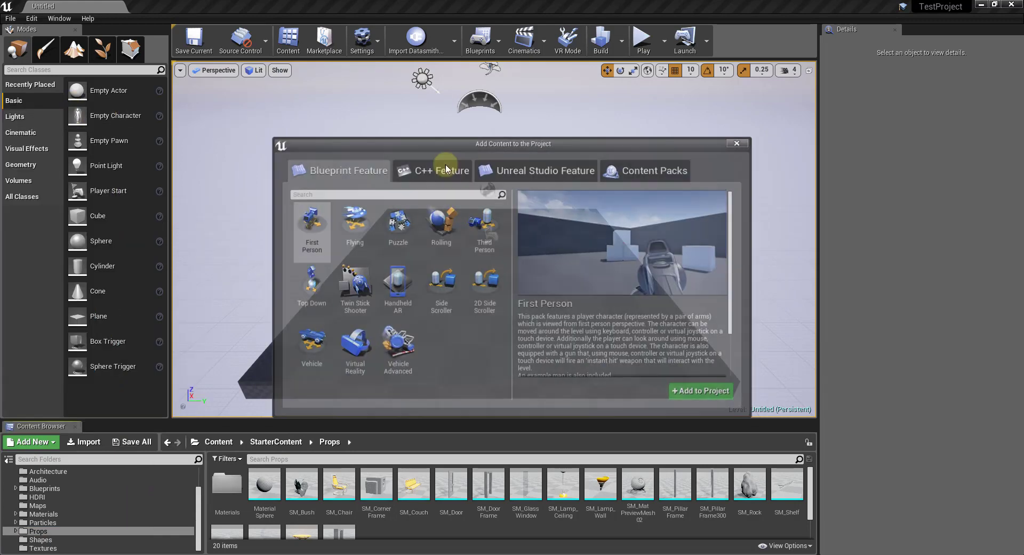
click(641, 177)
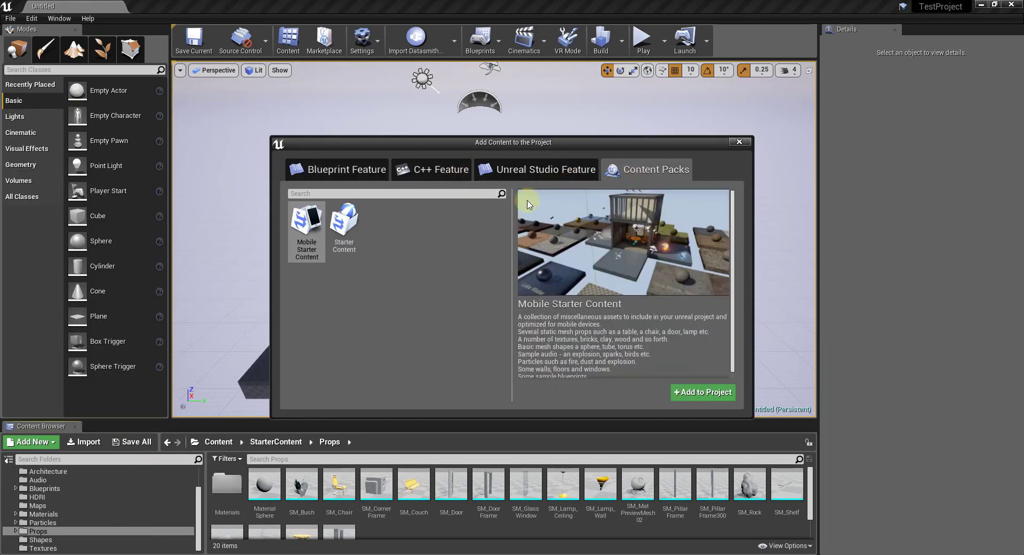
click(355, 233)
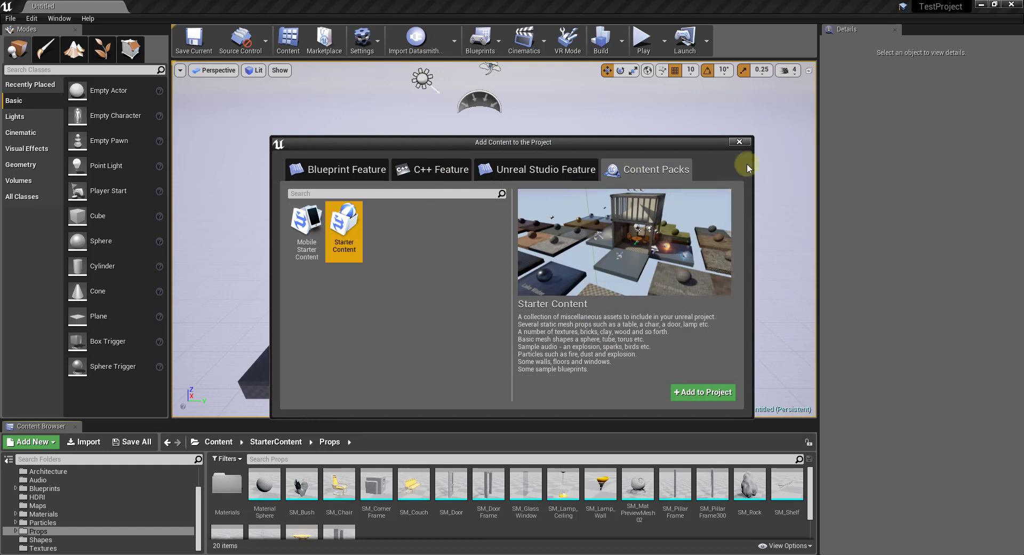
click(740, 142)
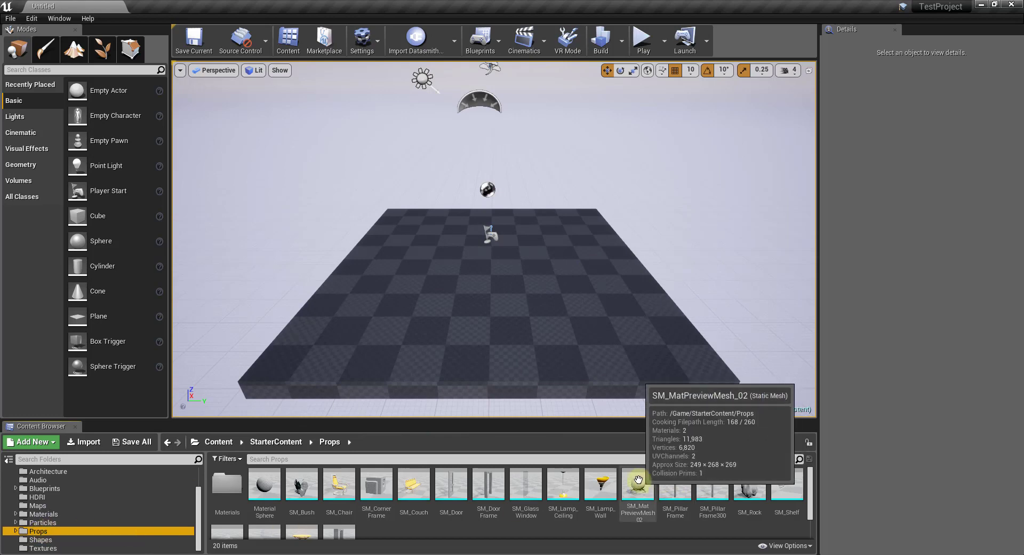
- Place the SM_MatPreviewMesh_02 prop on the checkered floor near the player start
drag(638, 479, 498, 236)
drag(594, 253, 575, 263)
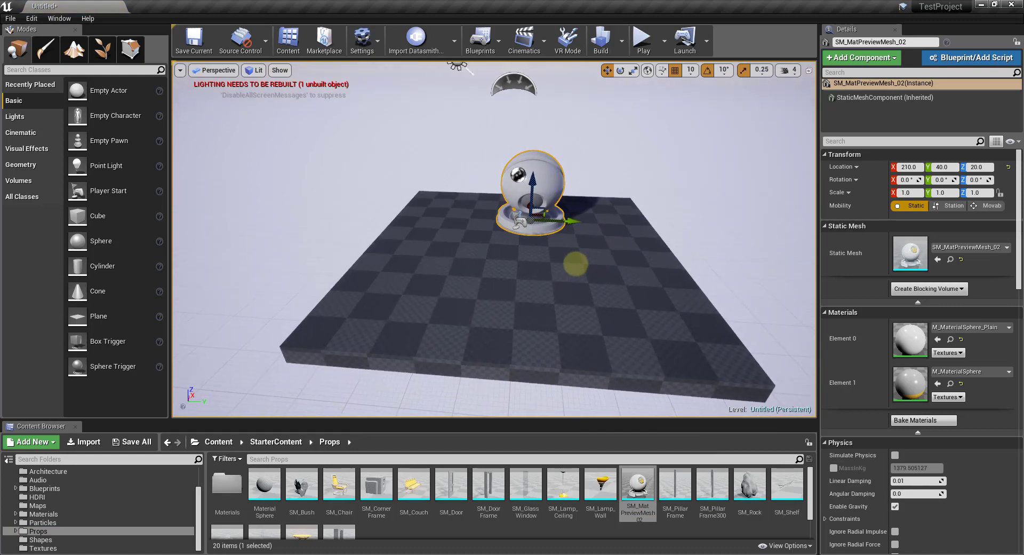
right_drag(575, 264, 19, 181)
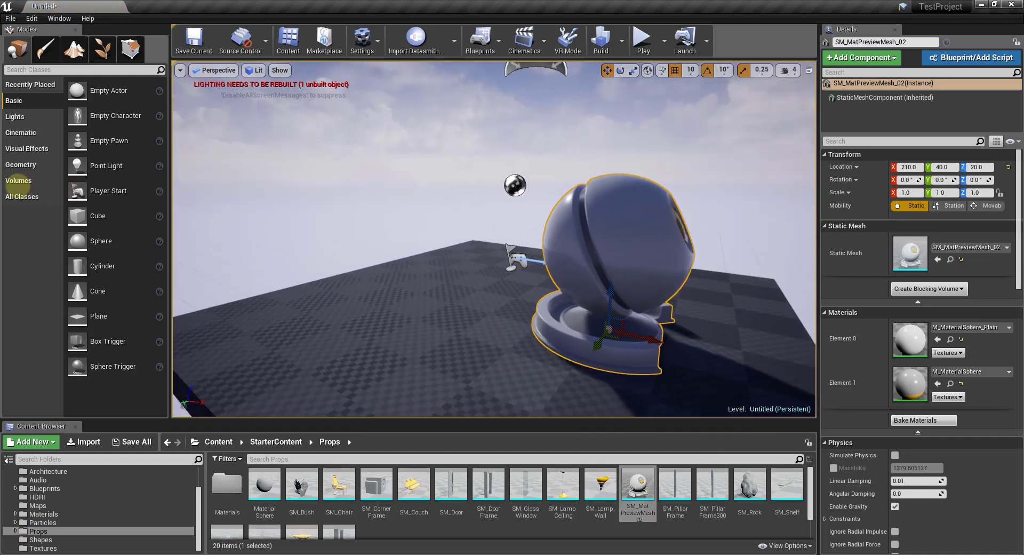
key(f)
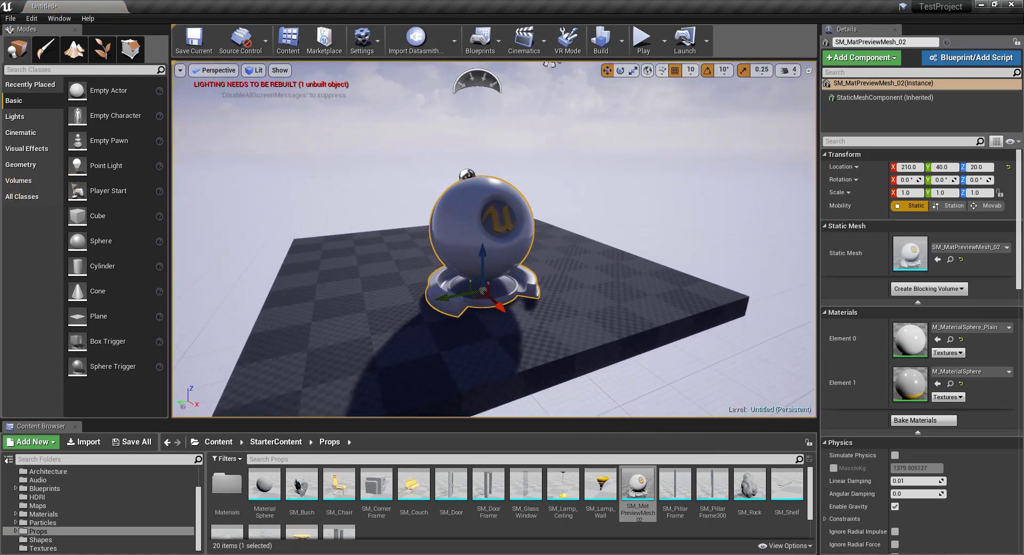
scroll(494, 239, up, 4)
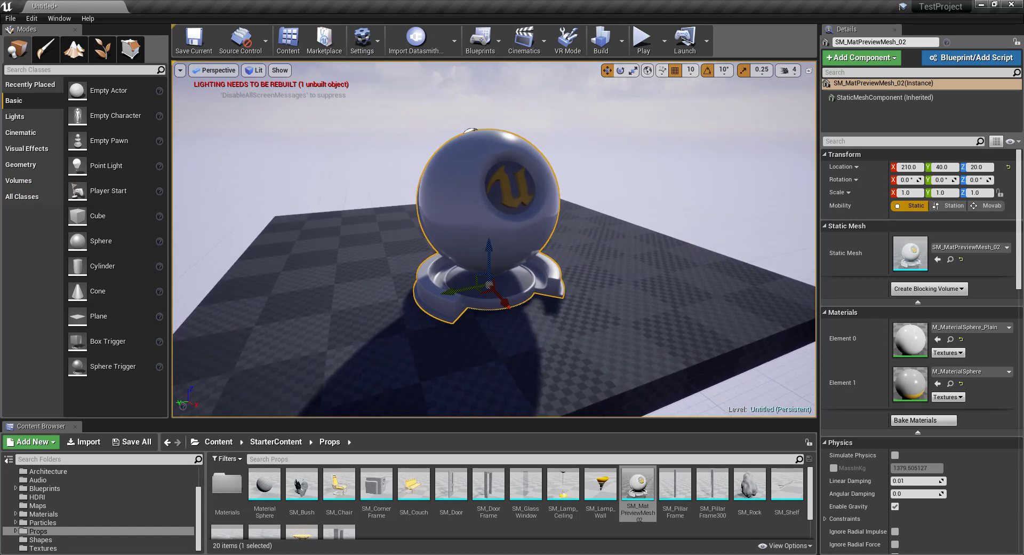
right_drag(580, 265, 580, 265)
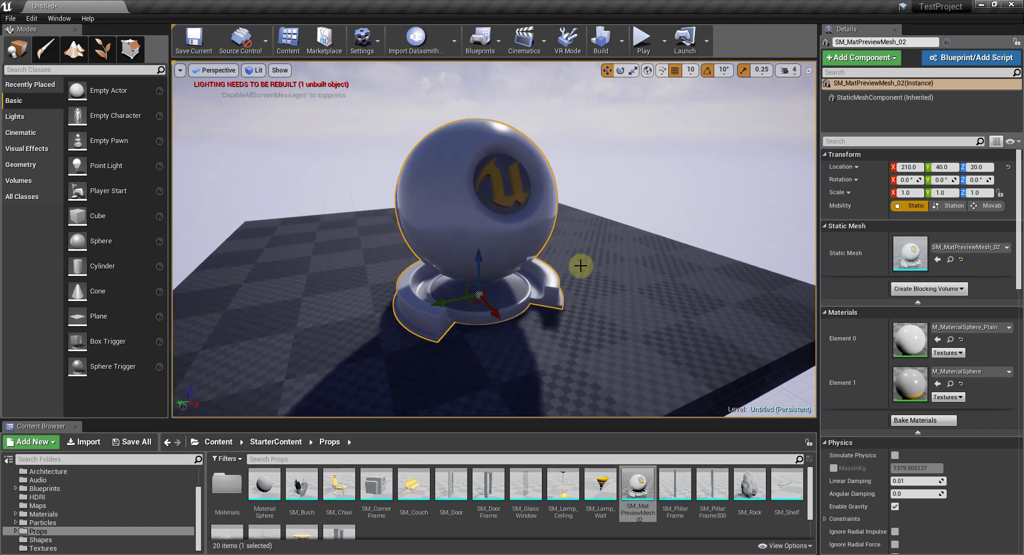
alt+drag(580, 265, 614, 247)
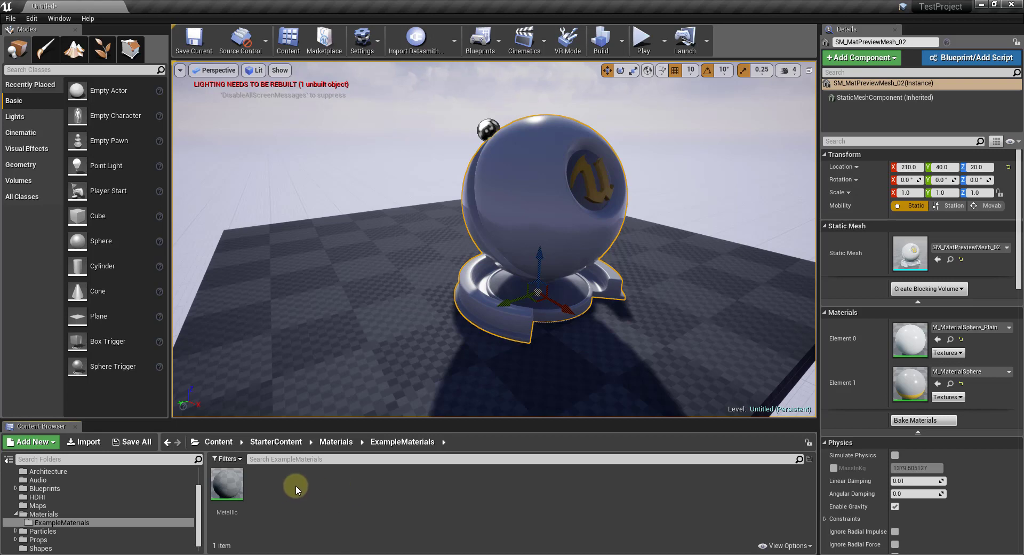
- Create a new material named ShinyTile in the ExampleMaterials folder
right_click(273, 488)
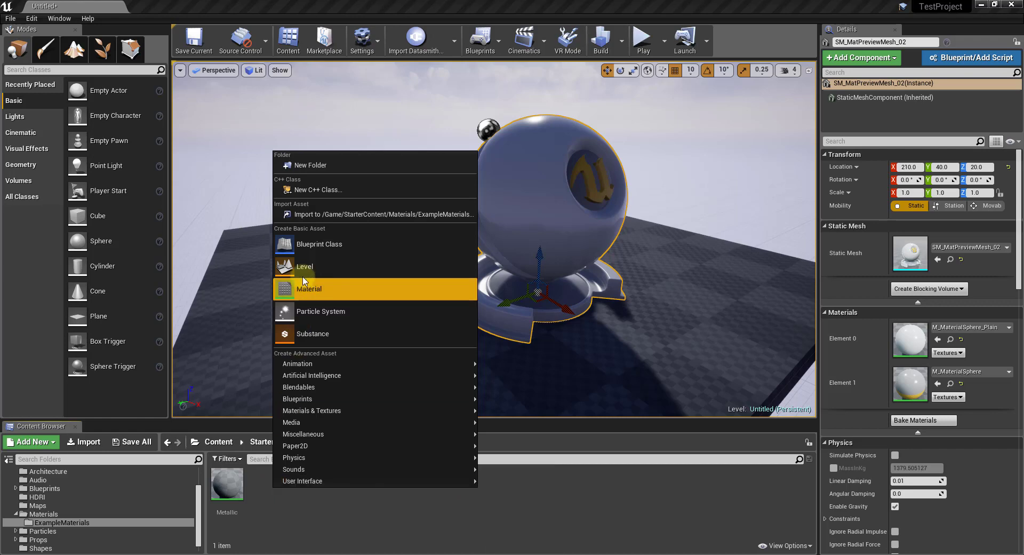
click(321, 292)
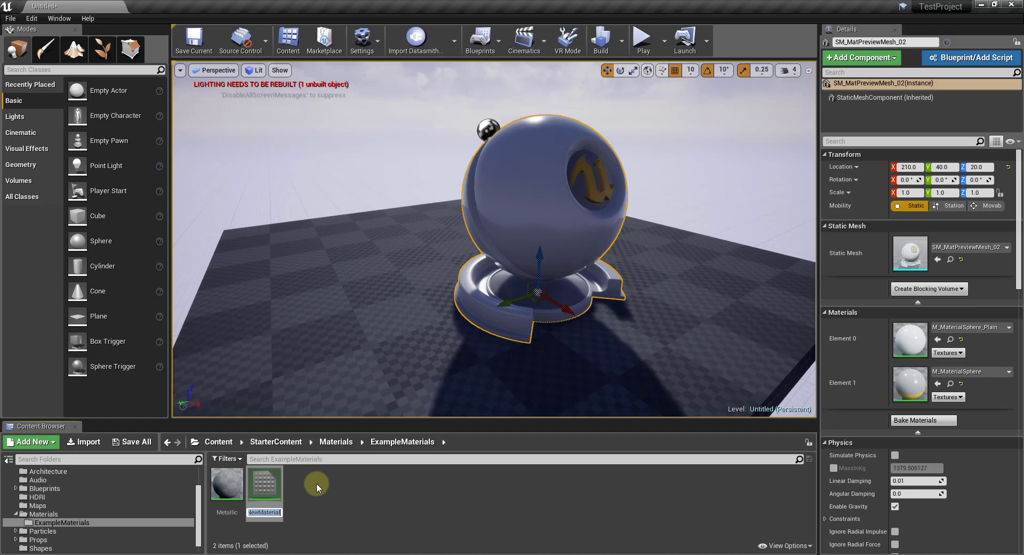
text(Shiny Til)
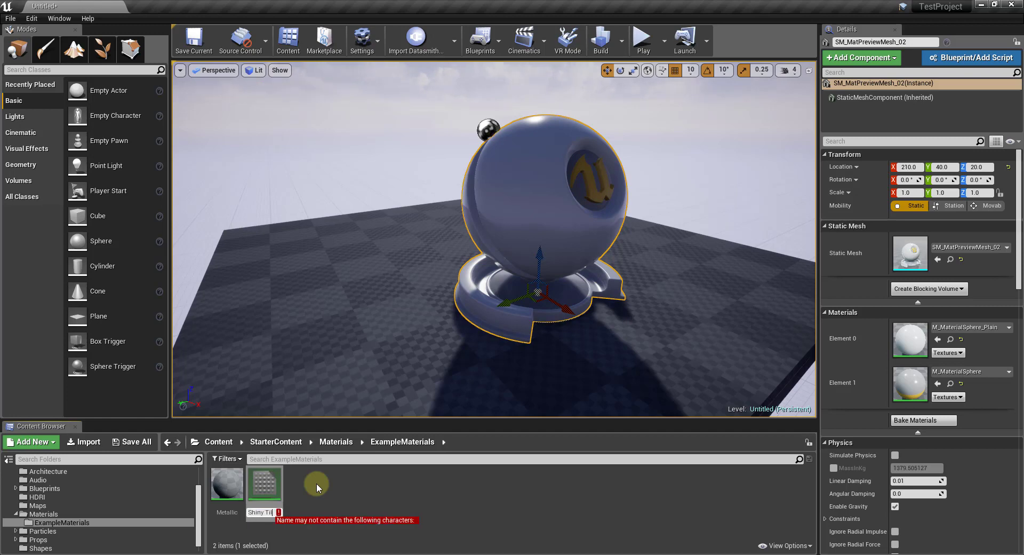
key(BackSpace)
key(BackSpace)
key(BackSpace)
key(BackSpace)
text(Tile)
key(Return)
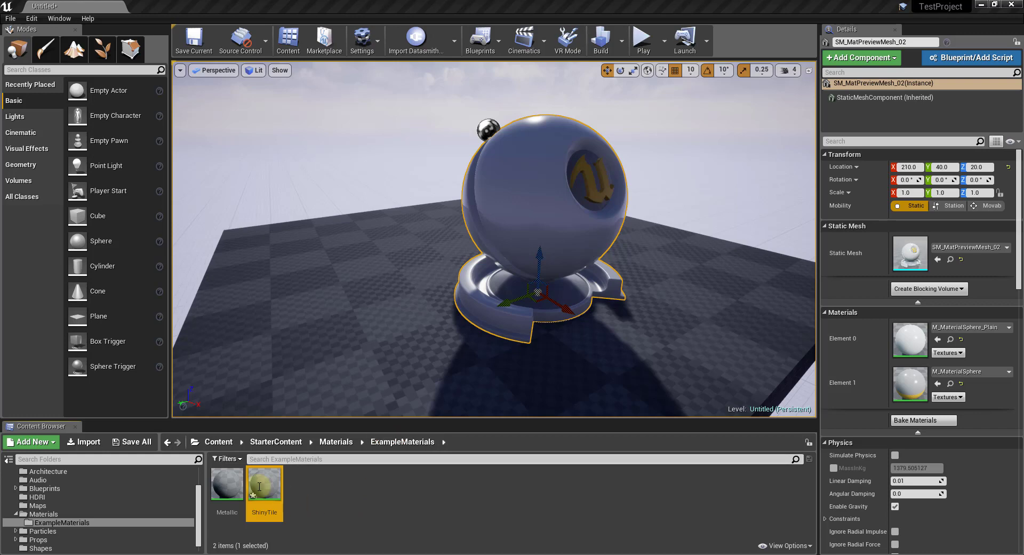
- Apply the ShinyTile material to the outer surface of the preview mesh in the level
mouse_move(262, 485)
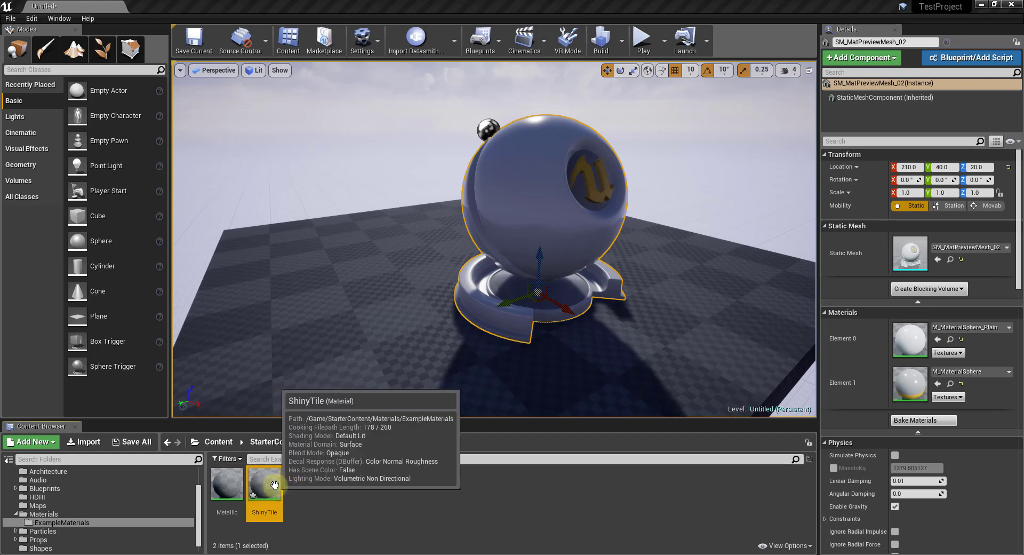
drag(275, 484, 536, 191)
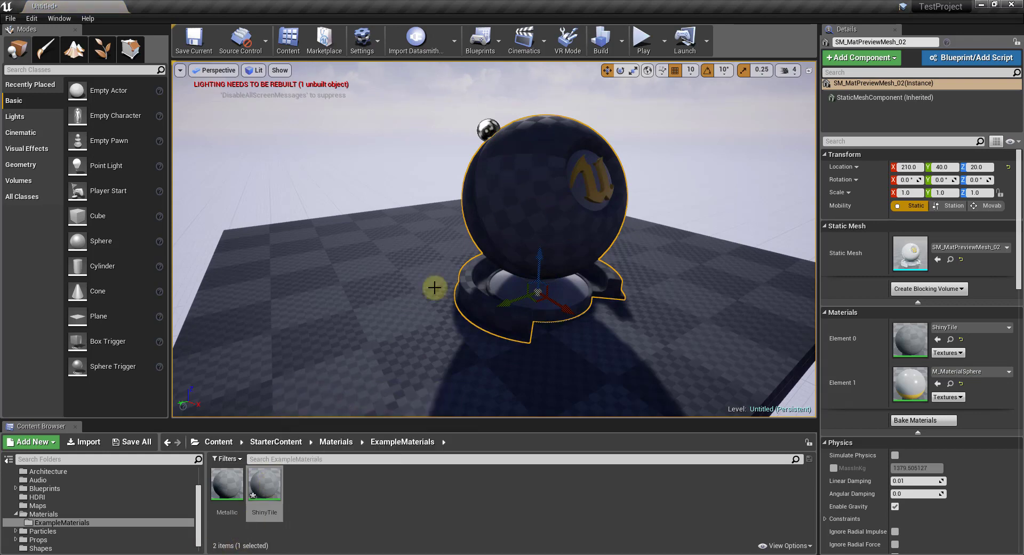
scroll(557, 160, up, 4)
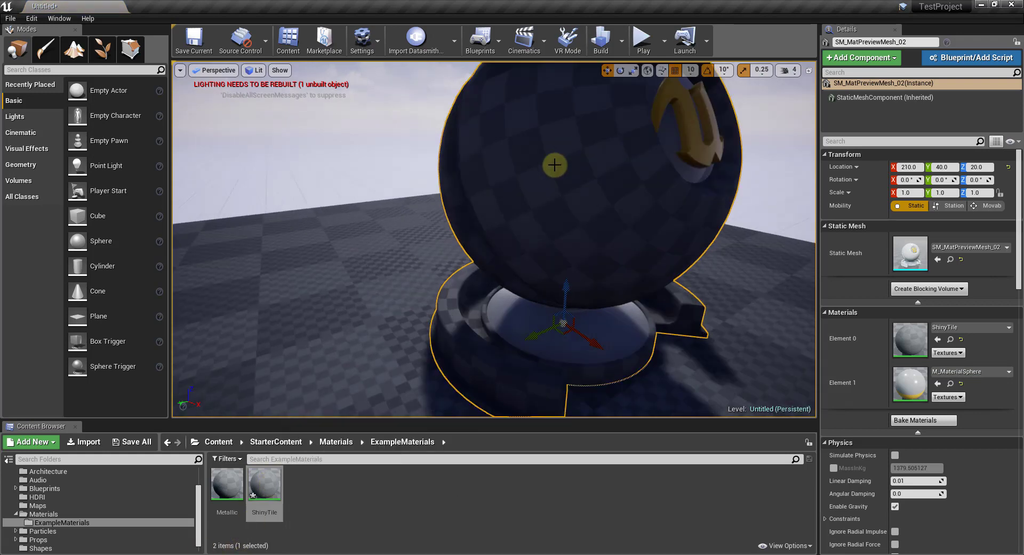
alt+drag(565, 178, 601, 194)
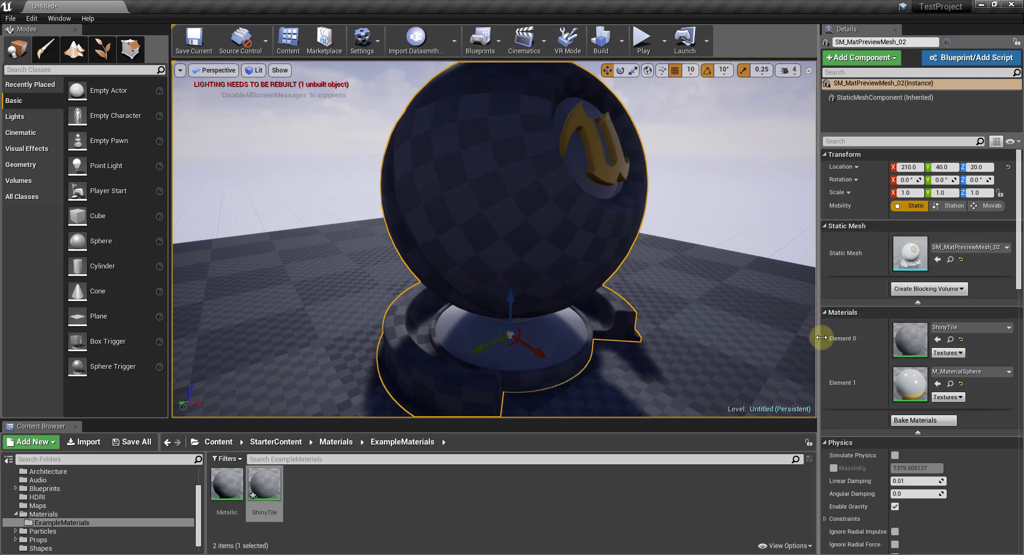
- Open the mesh's ShinyTile material for editing, shift its result node to the right in the graph, and minimize the editor
double_click(912, 342)
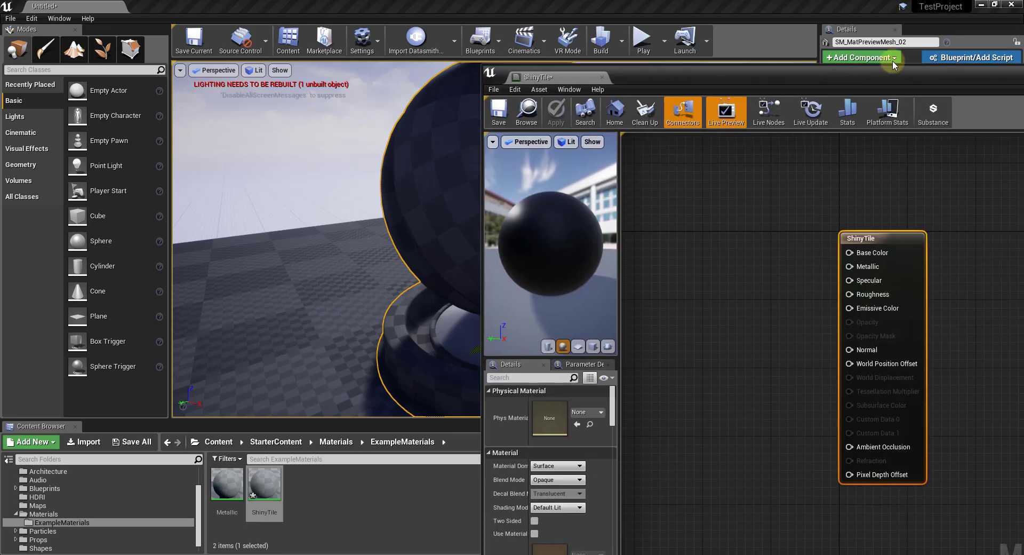
drag(892, 60, 576, 53)
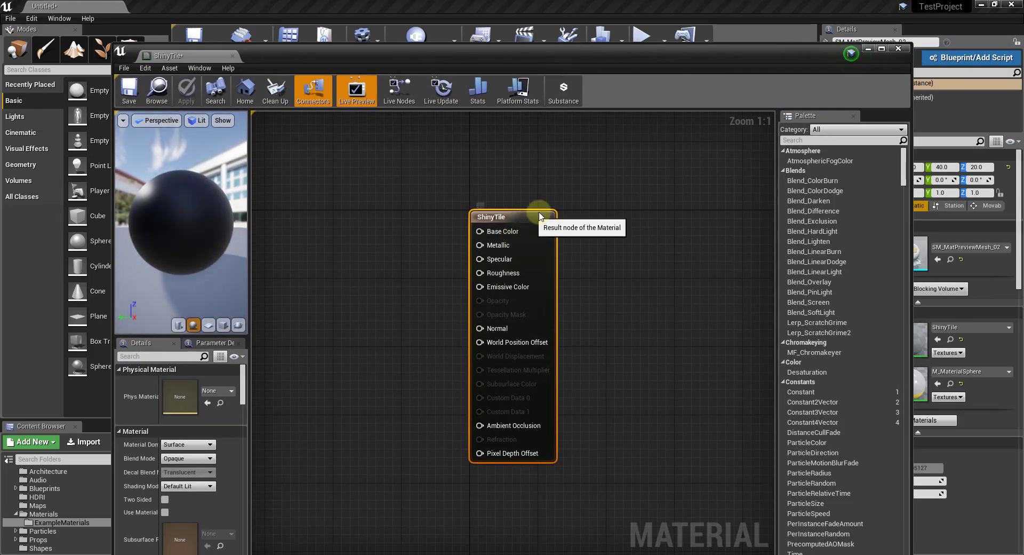
drag(531, 212, 667, 170)
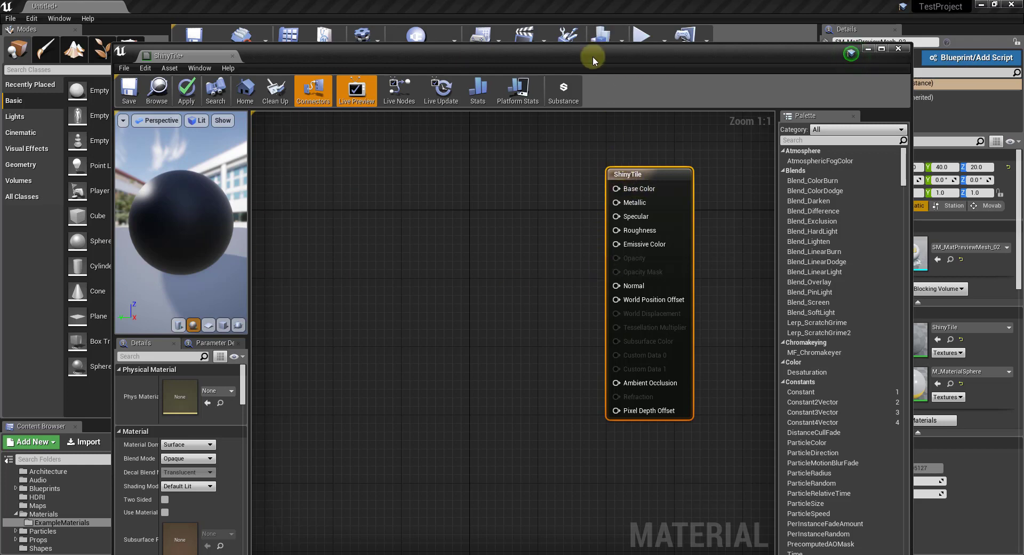
click(868, 49)
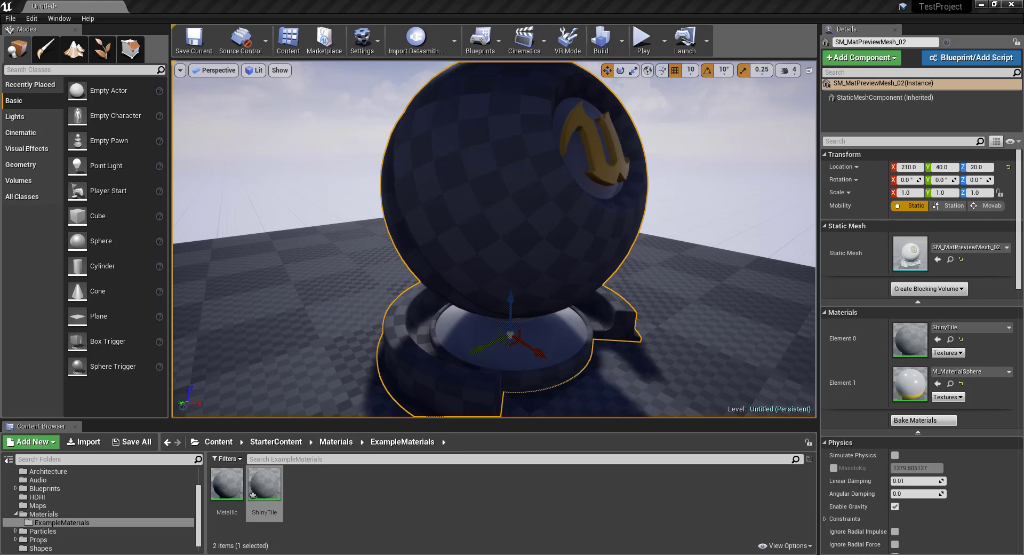
- Switch to File Explorer and import the TilesRectangularMirrorGray001_COL_3K JPG into the ExampleMaterials folder
key(alt+Tab)
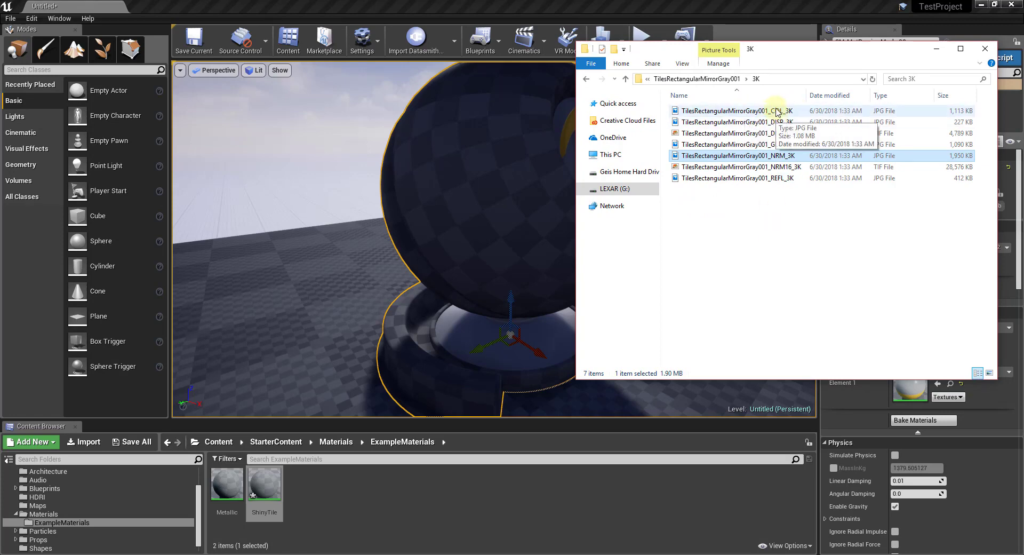
drag(770, 114, 290, 526)
drag(331, 488, 331, 501)
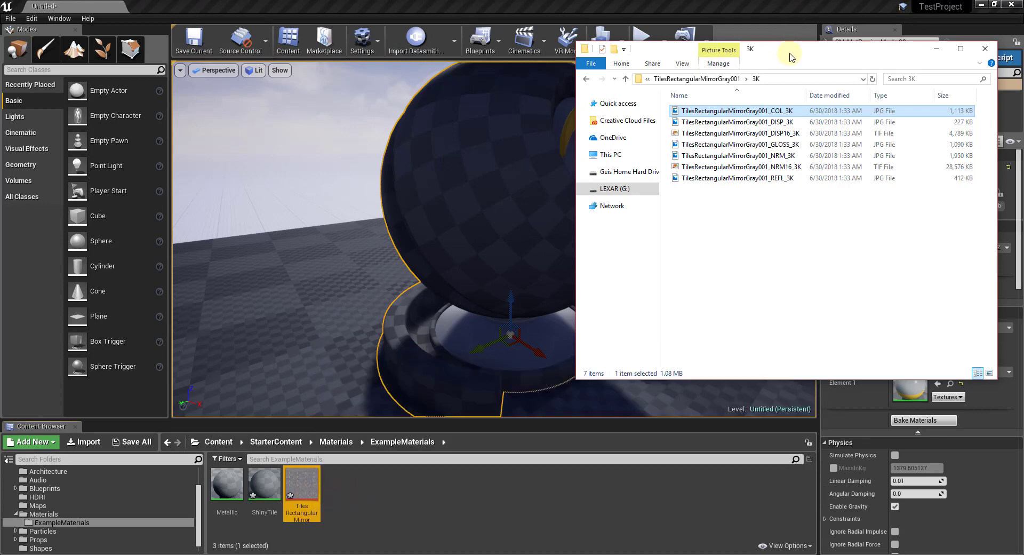
click(936, 48)
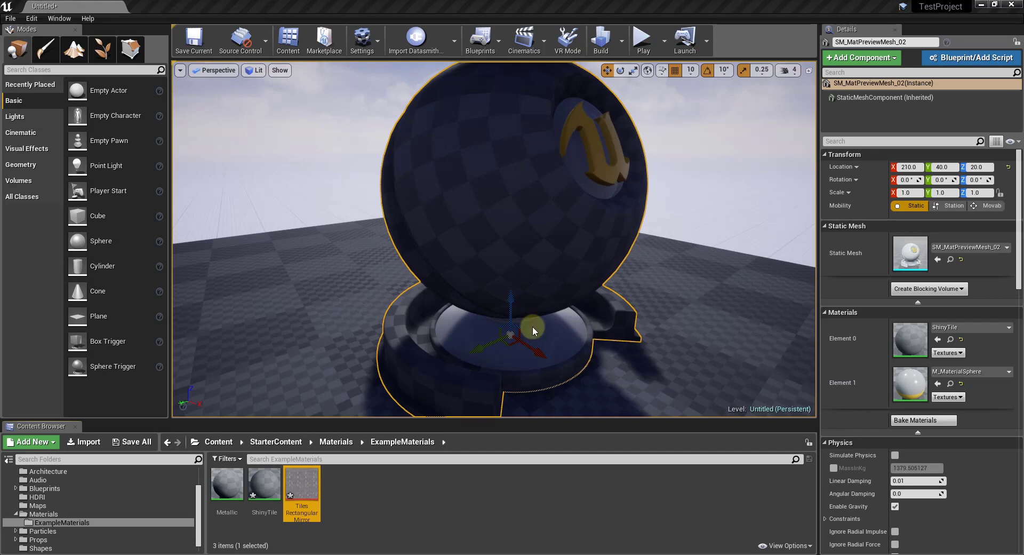
- Try applying the imported tile color texture directly to the preview mesh, and undo the assignment
drag(303, 482, 478, 190)
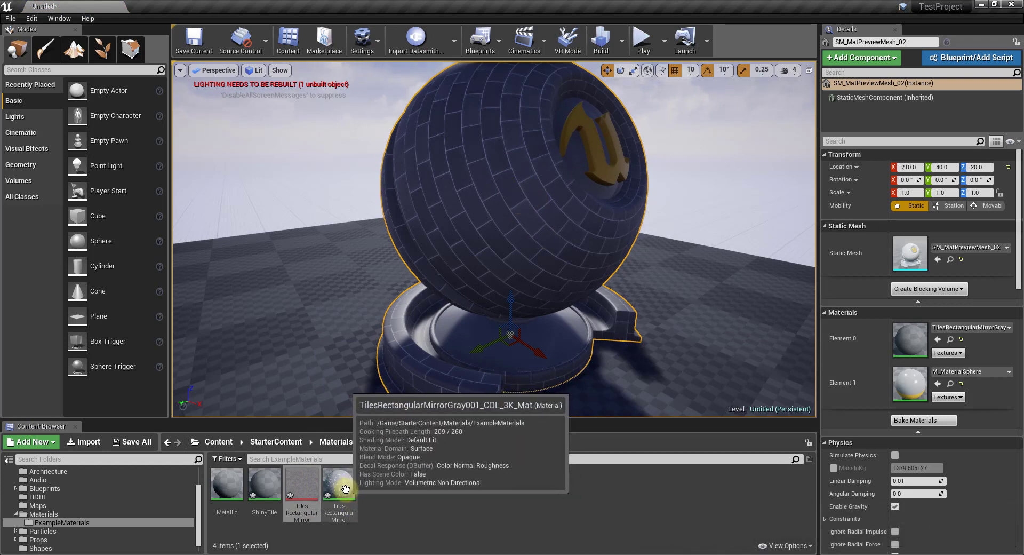
key(ctrl+z)
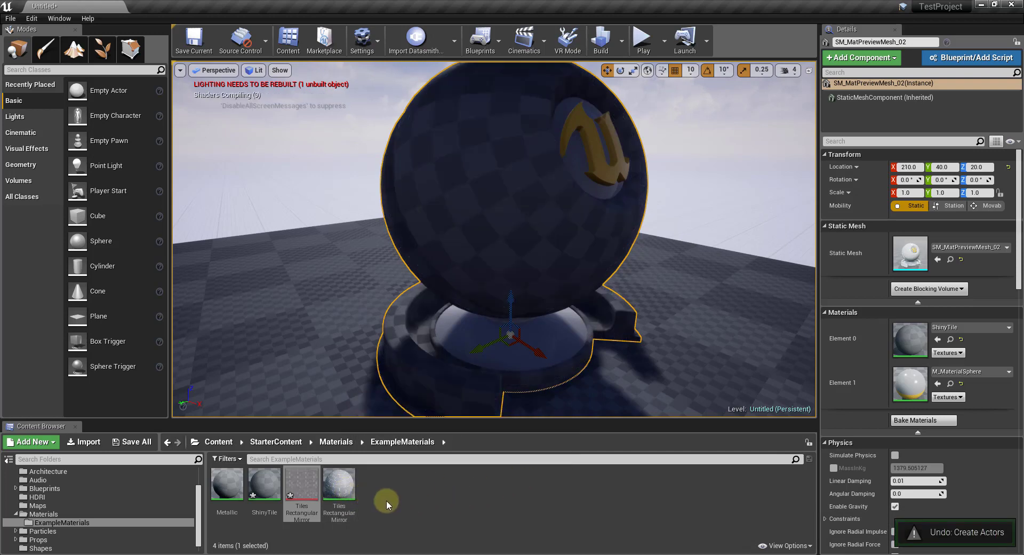
- Delete the TilesRectangularMirrorGray001_COL_3K_Mat material from the ExampleMaterials folder
right_click(344, 486)
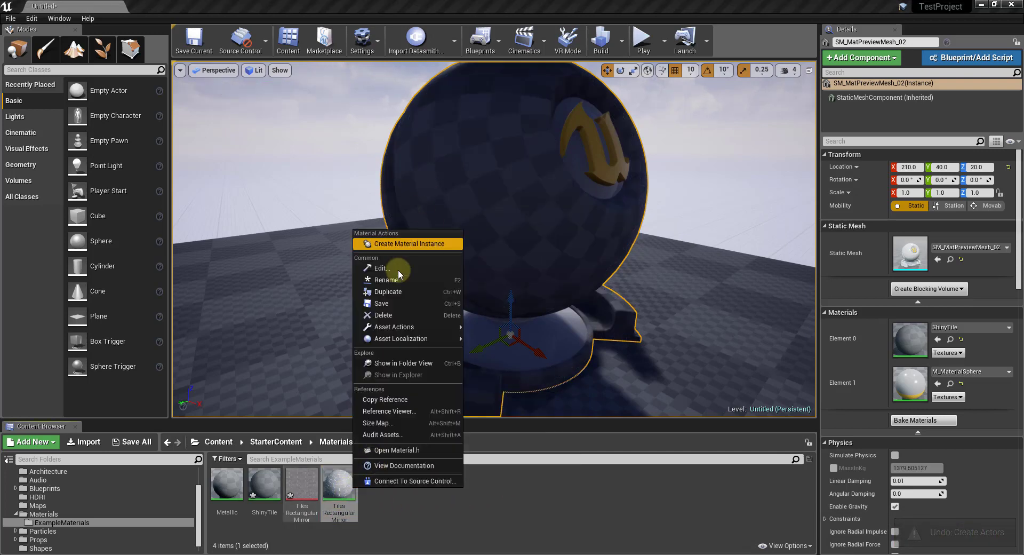
click(383, 315)
click(484, 450)
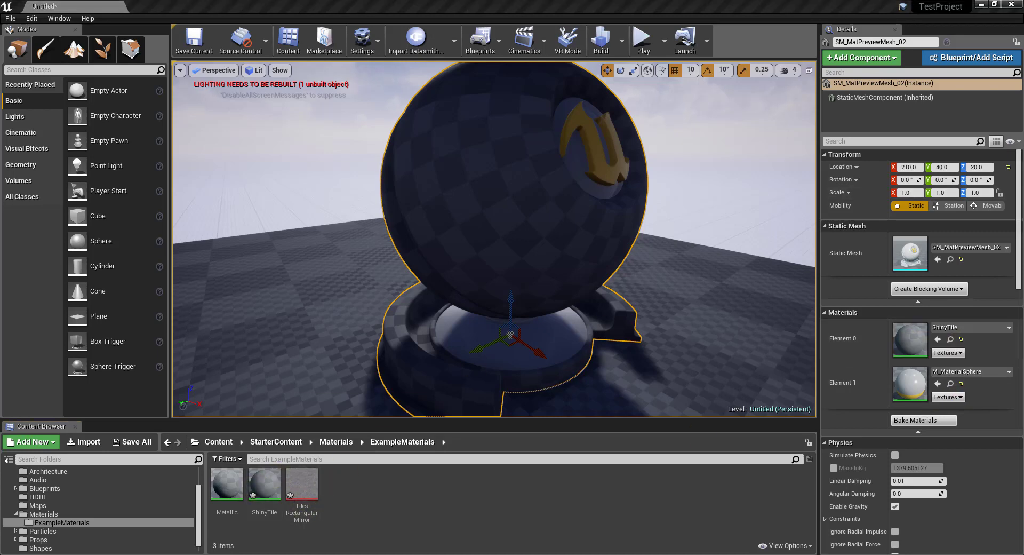
- Reopen the ShinyTile material and add the imported tile color texture to its graph as a Texture Sample node
double_click(910, 338)
drag(729, 75, 732, 35)
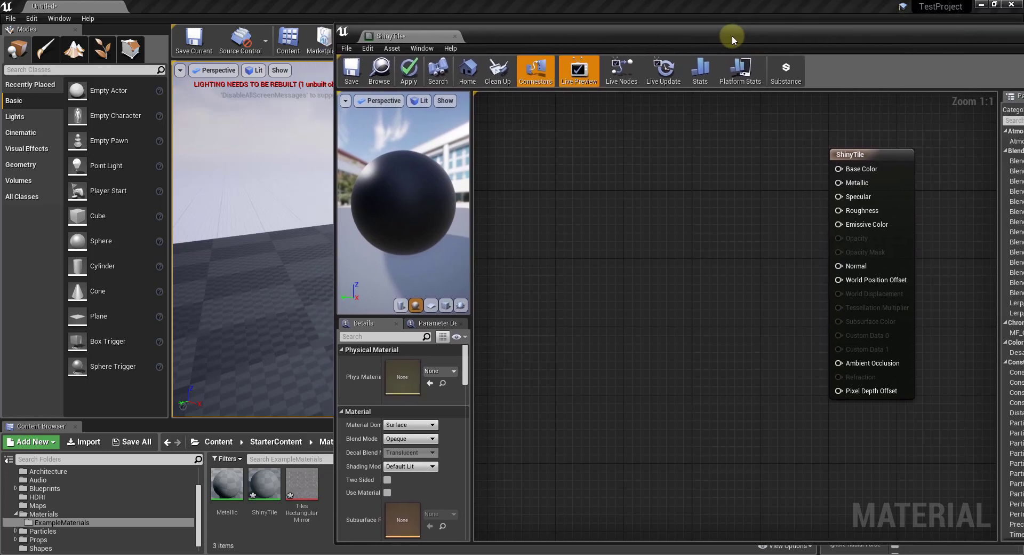
drag(302, 482, 553, 183)
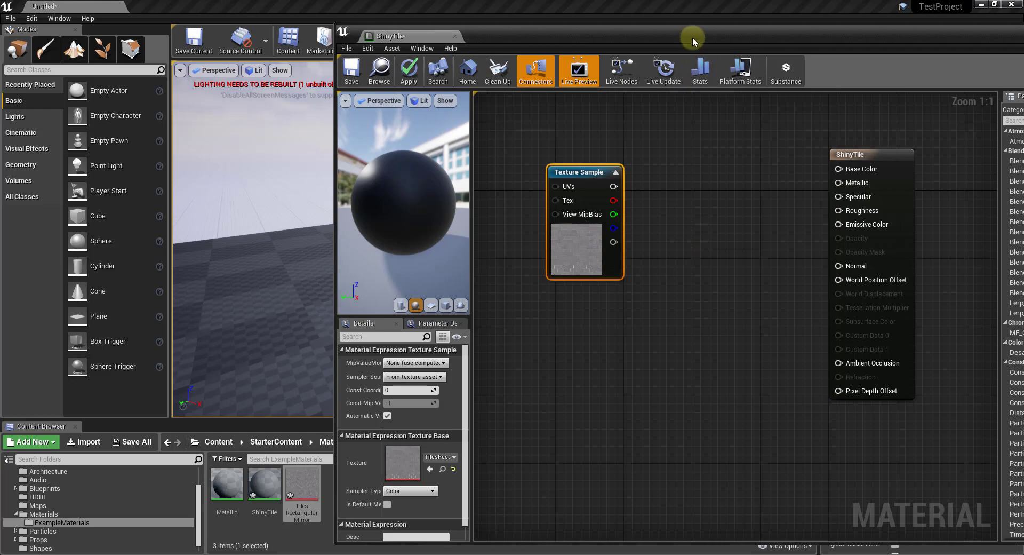
- Maximize the material editor and connect the Texture Sample's combined color output to the ShinyTile node's Base Color
drag(692, 36, 443, 1)
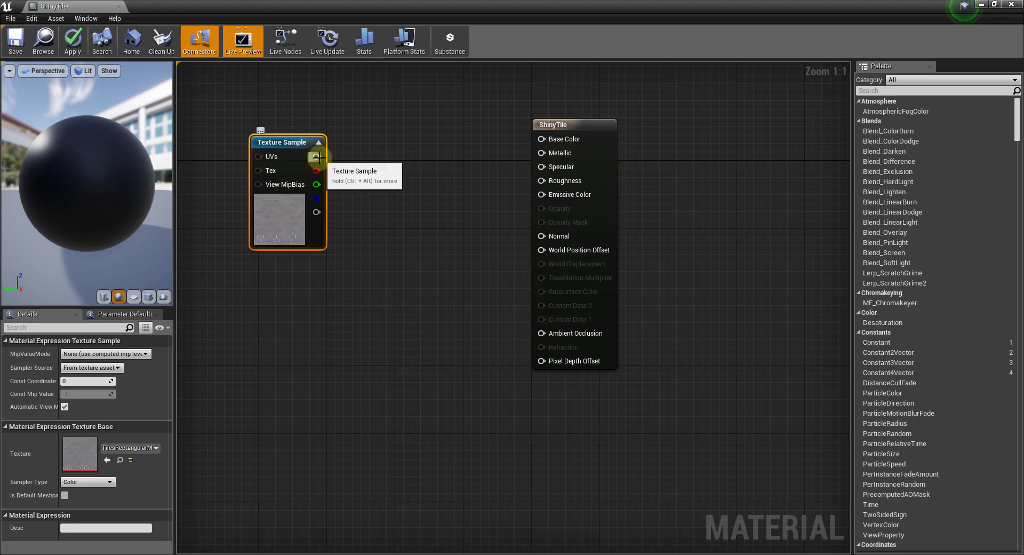
drag(316, 156, 316, 155)
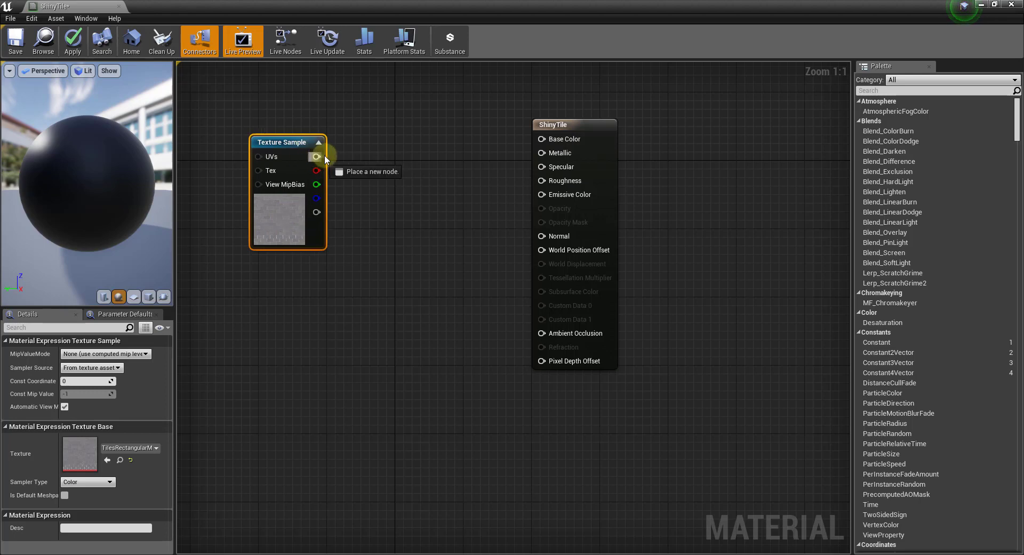
drag(401, 154, 543, 140)
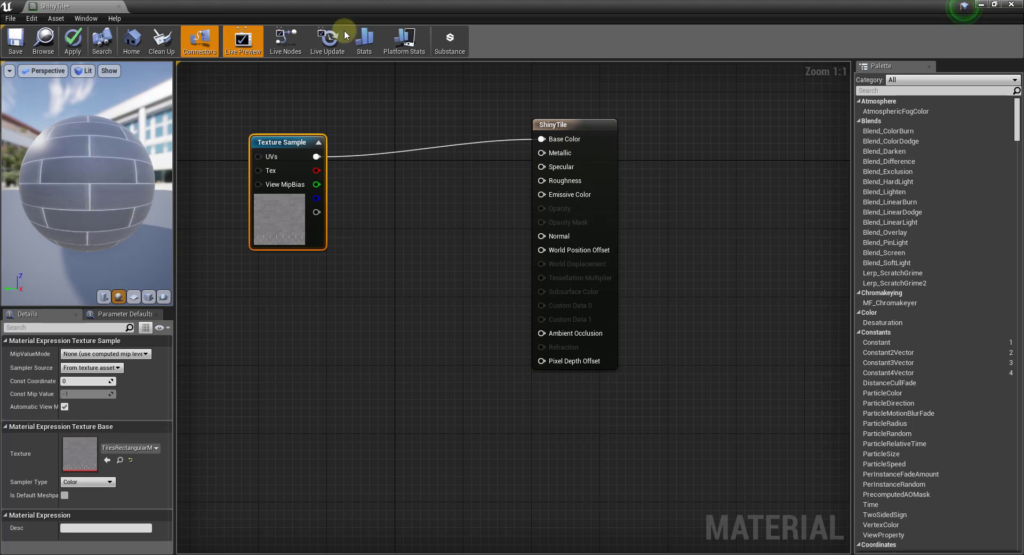
- Float the ShinyTile editor beside the level viewport, apply the material changes and inspect the tile on the preview mesh, ending with the editor maximized
drag(420, 7, 1022, 22)
drag(906, 22, 922, 24)
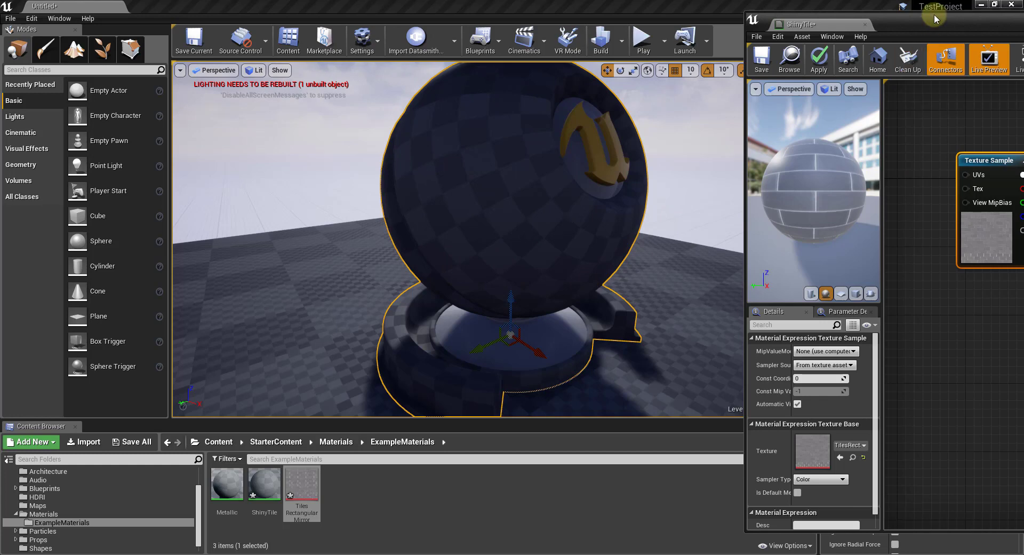
drag(859, 25, 374, 44)
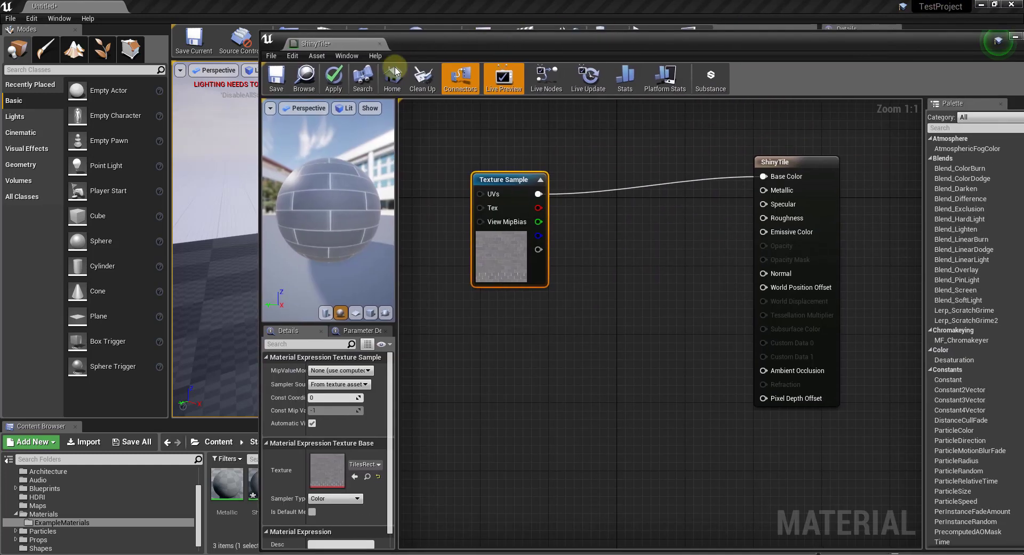
click(333, 80)
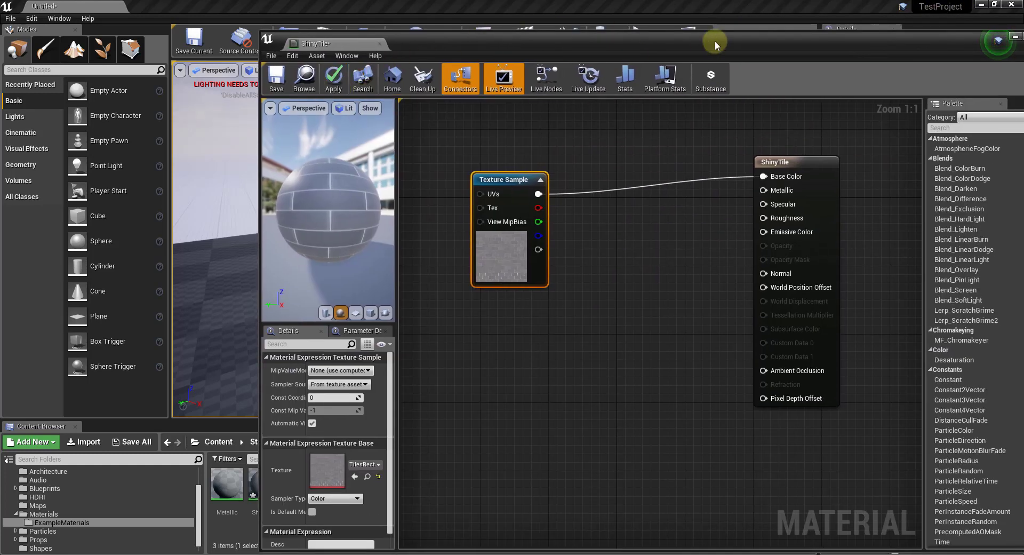
drag(716, 41, 1023, 41)
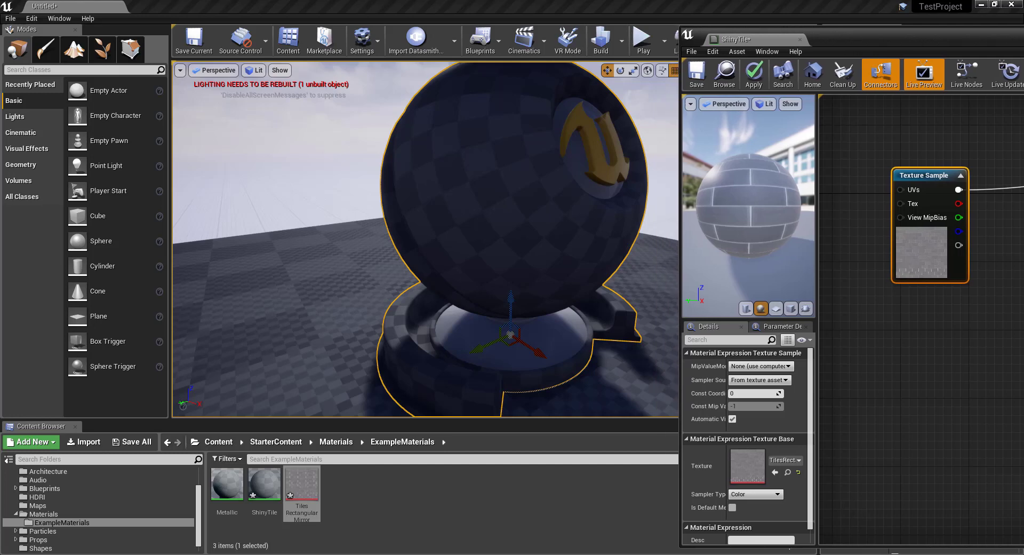
click(754, 83)
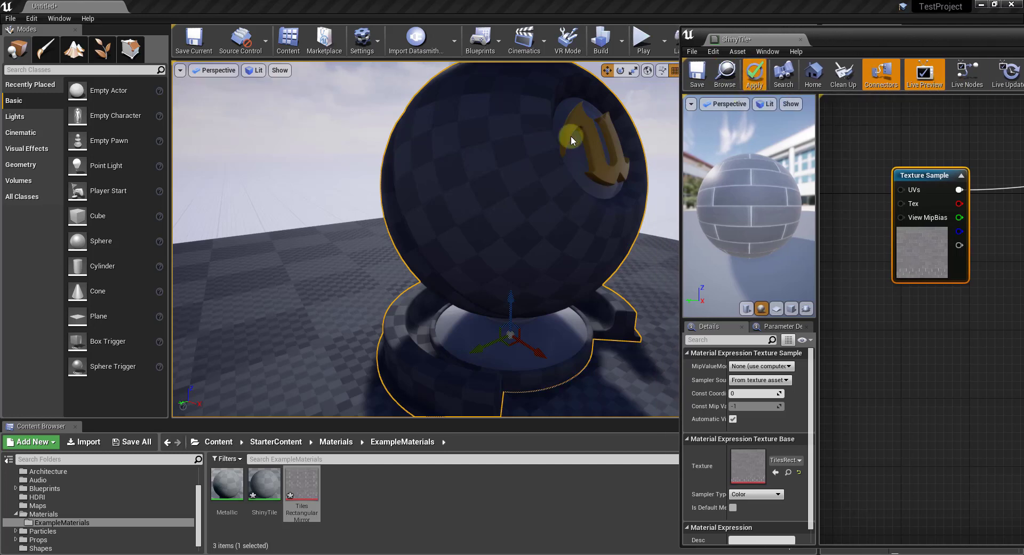
click(501, 82)
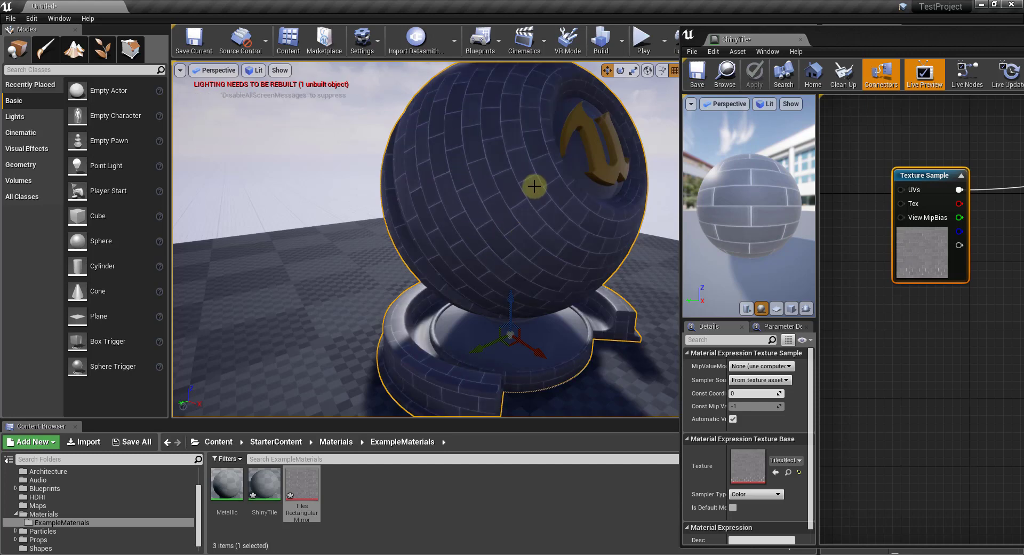
drag(534, 187, 530, 165)
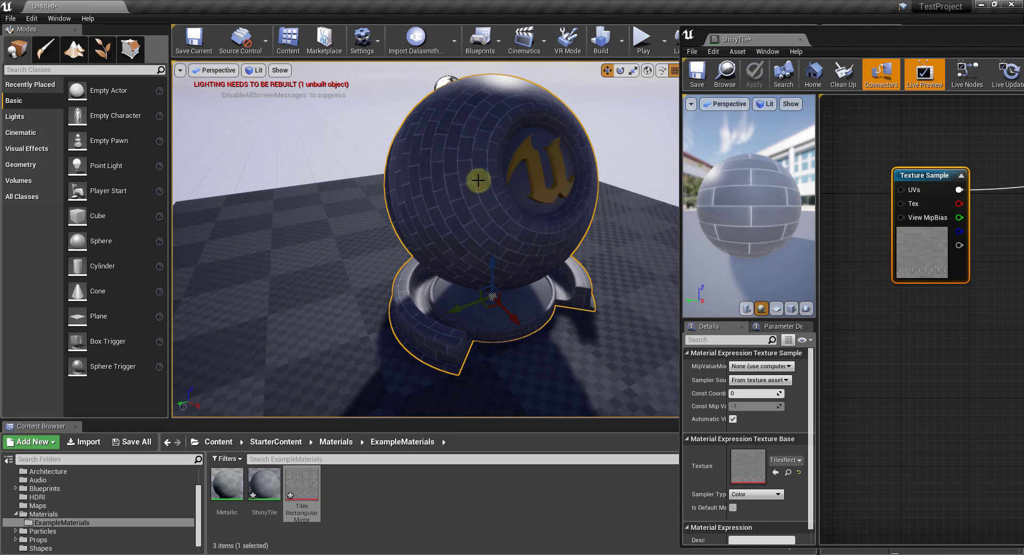
drag(726, 198, 702, 218)
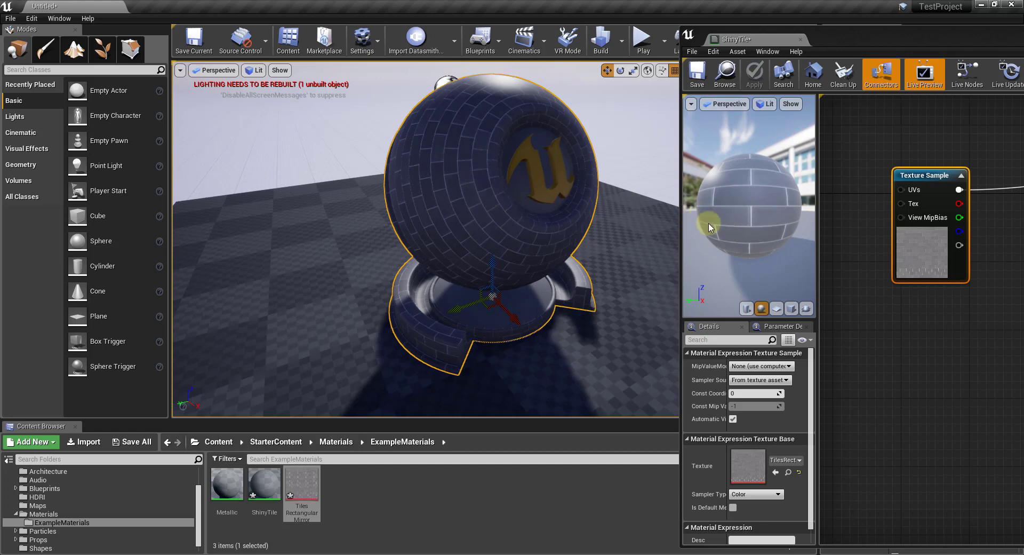
drag(518, 163, 613, 184)
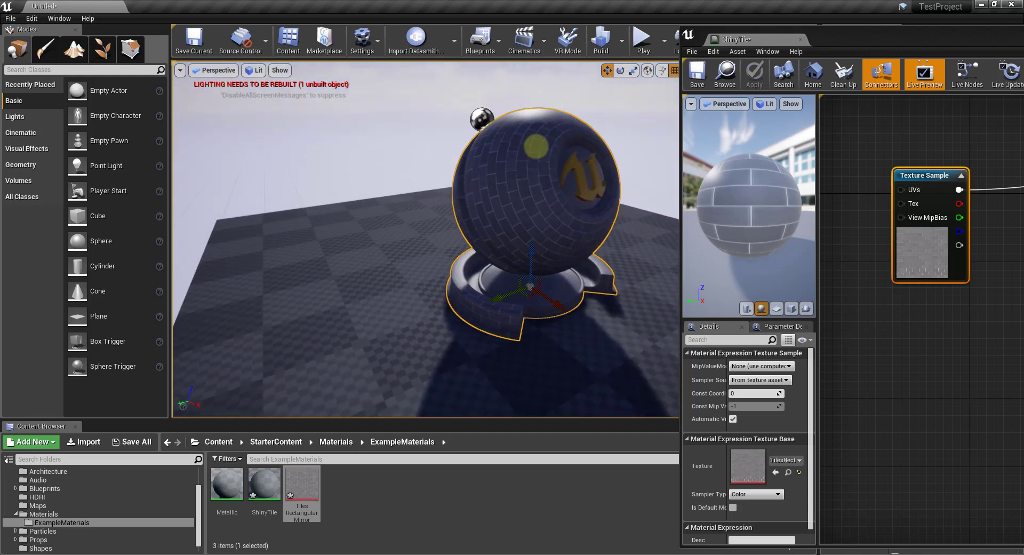
drag(536, 145, 537, 144)
double_click(960, 38)
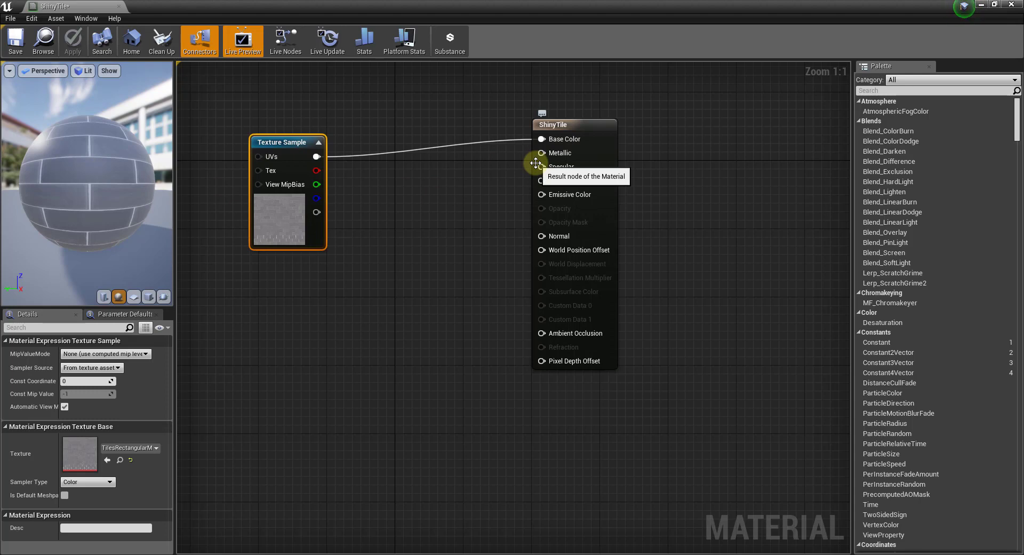
right_click(375, 202)
text(cons)
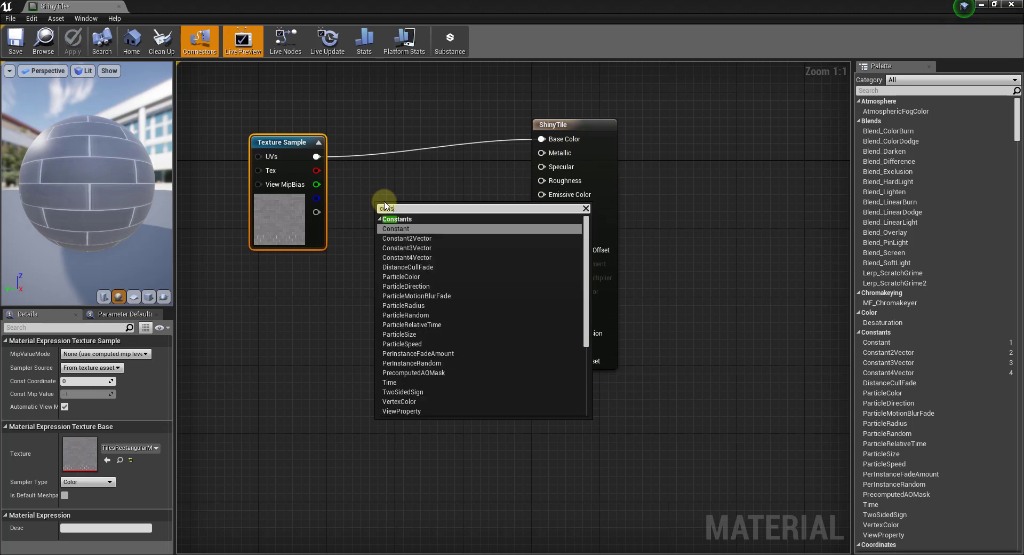
key(BackSpace)
key(BackSpace)
key(BackSpace)
key(BackSpace)
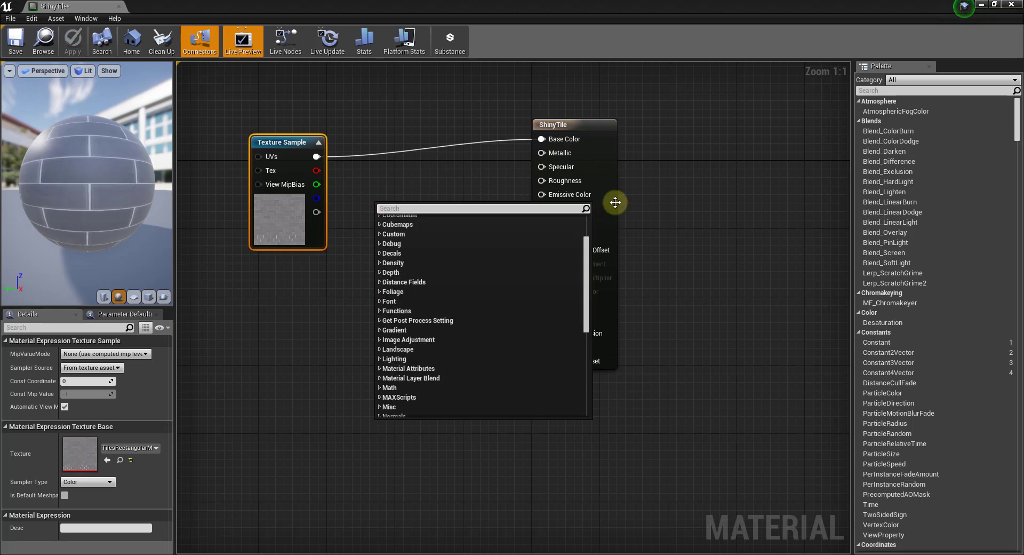
click(753, 232)
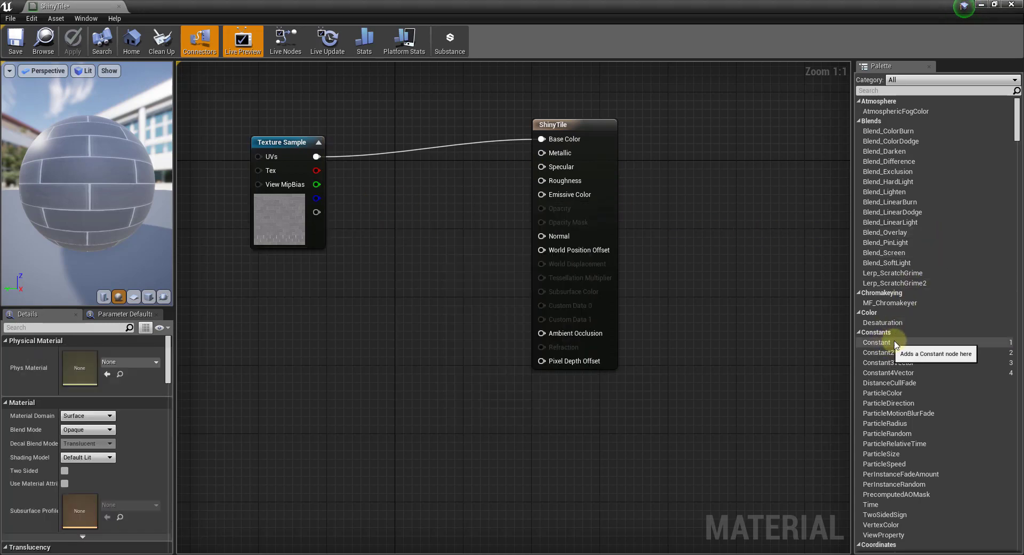
- Add a Constant node to the graph, connect it to the material's Metallic input and set its value to 1
drag(898, 342, 377, 198)
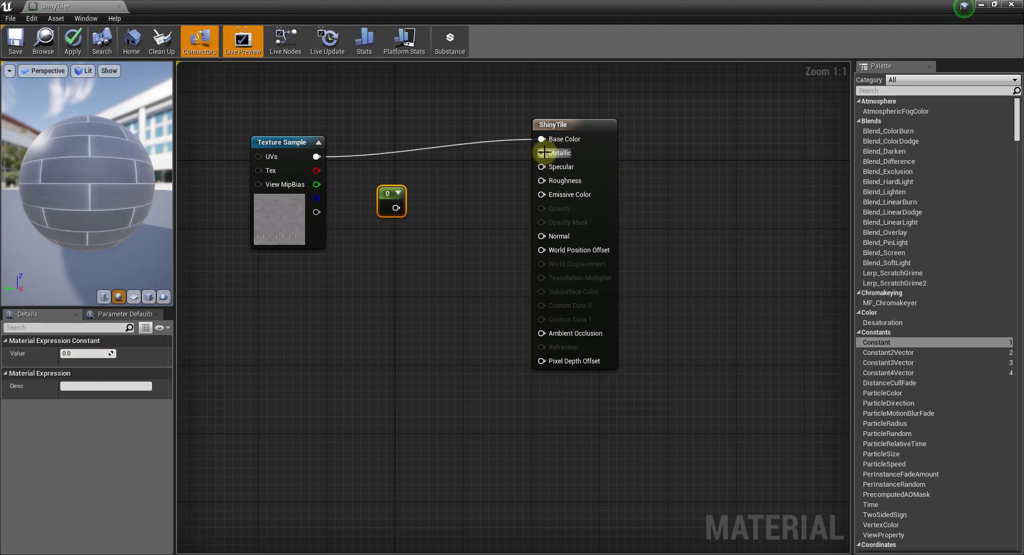
drag(397, 208, 543, 154)
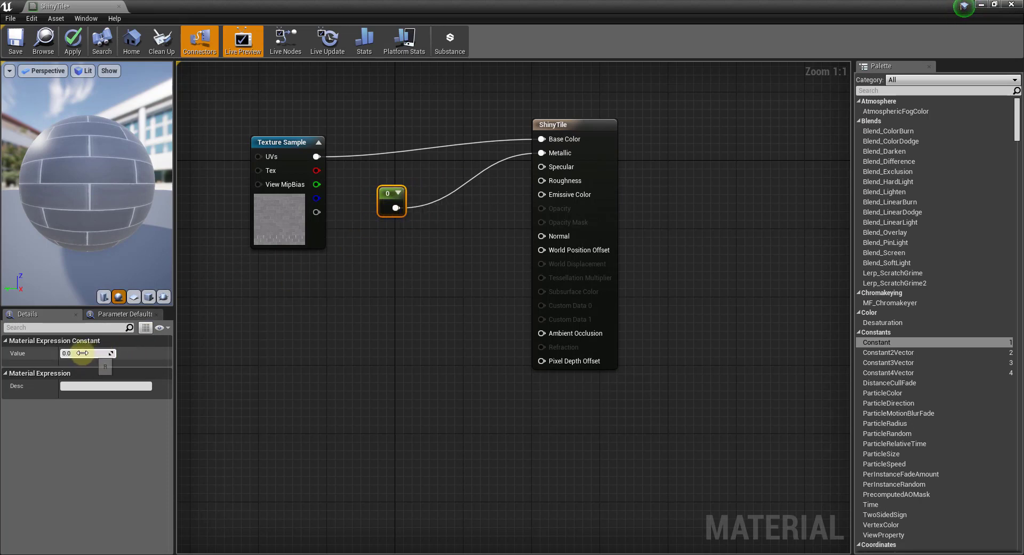
text(1)
key(Return)
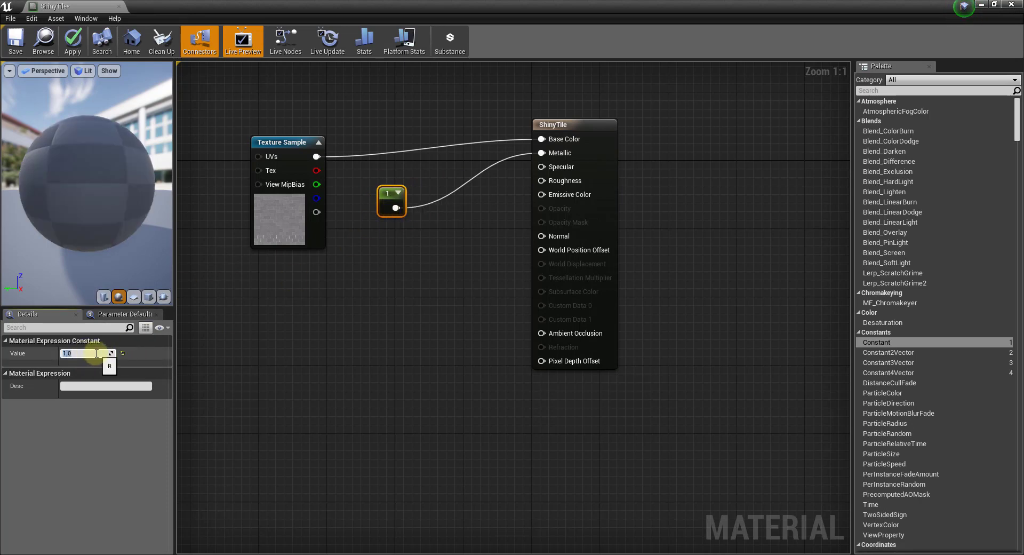
drag(47, 194, 110, 195)
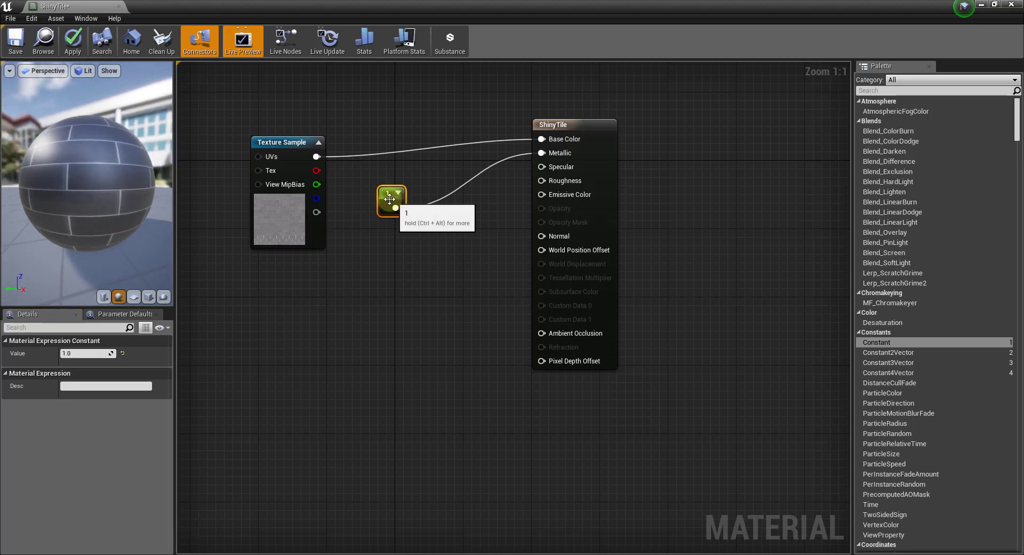
- Set the Metallic Constant's value to 0
click(81, 352)
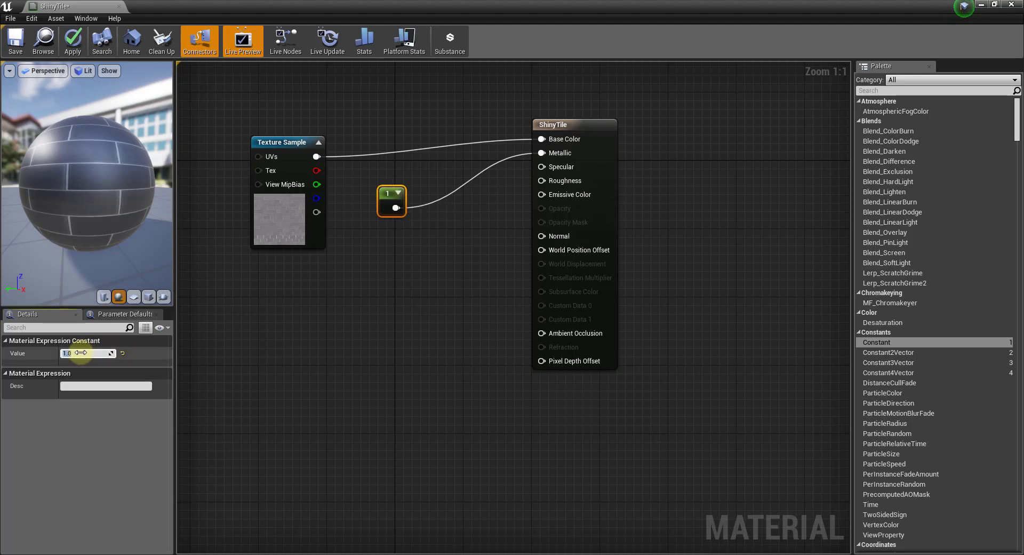
key(Return)
click(236, 327)
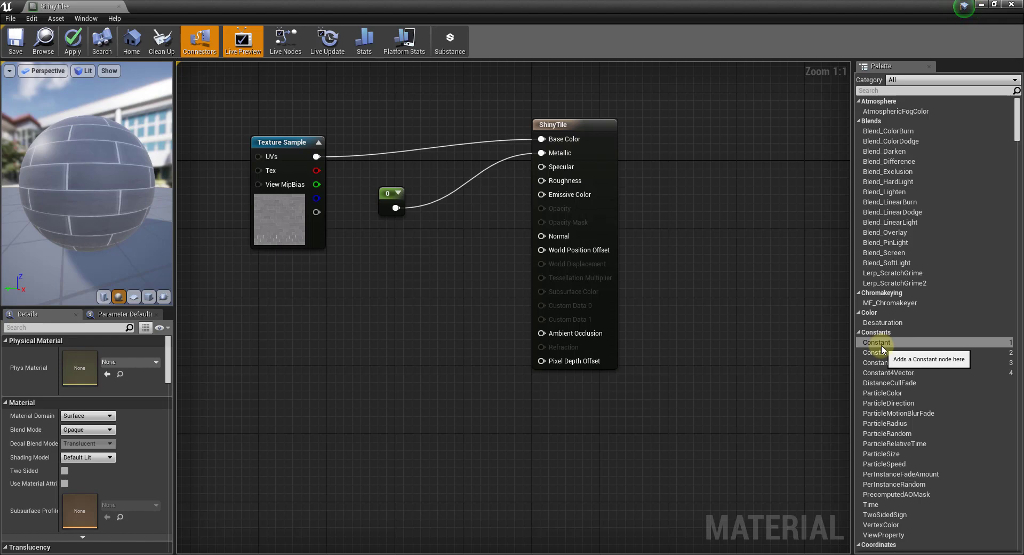
- Add a second Constant node below the first, connect it to Roughness and move it closer to the Metallic Constant
drag(881, 347, 541, 180)
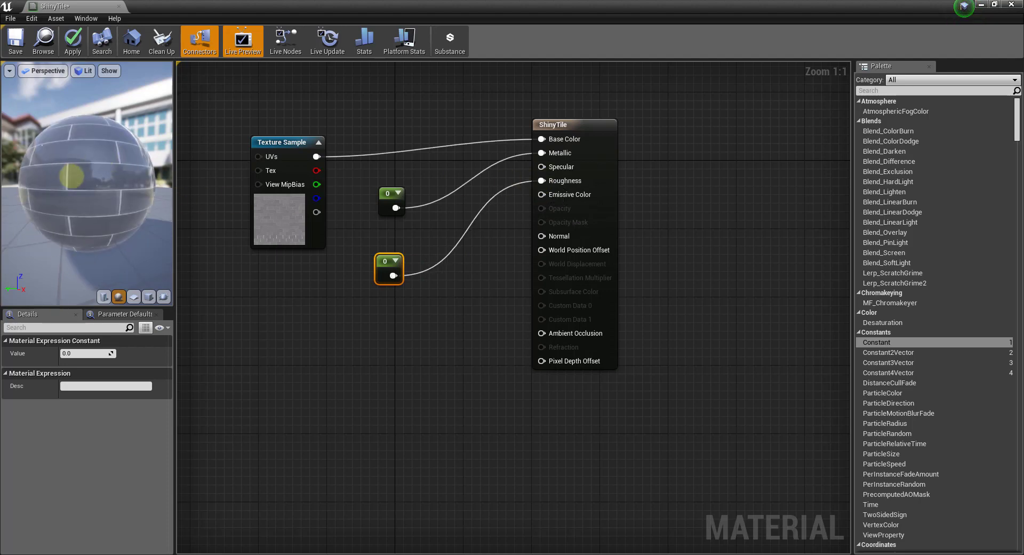
drag(71, 175, 115, 197)
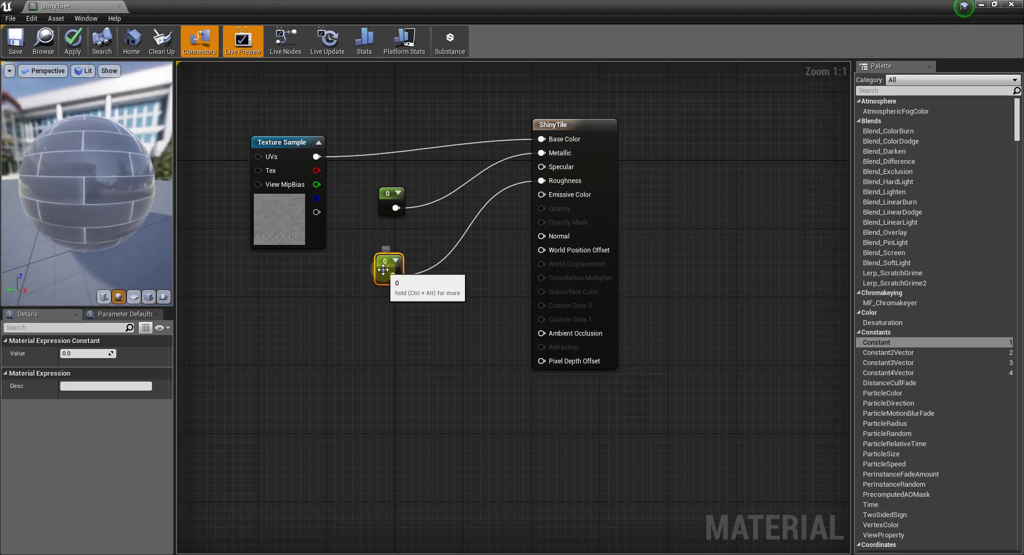
drag(387, 254, 382, 239)
click(562, 168)
mouse_move(563, 183)
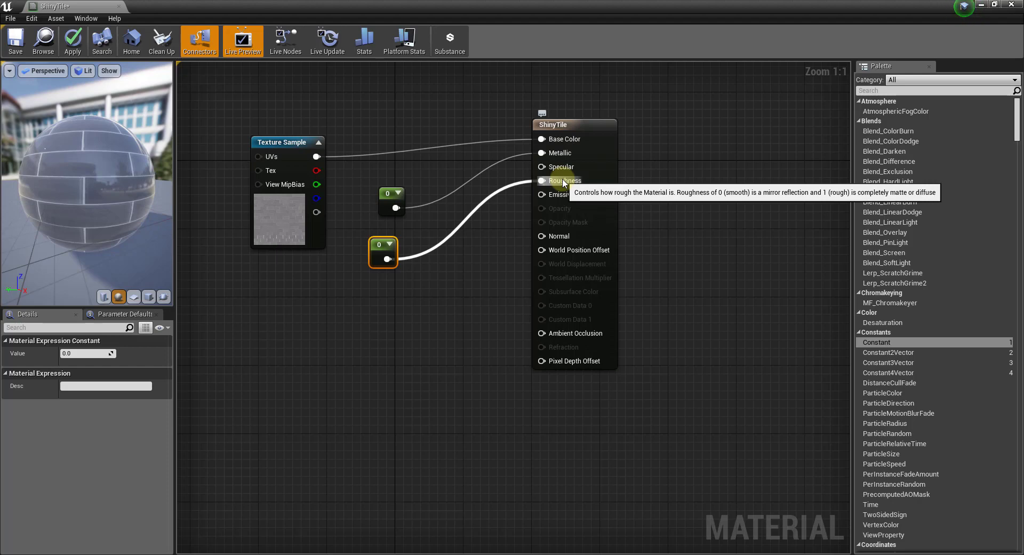
- Try a value of 1 on the Roughness Constant and check the reflections on the preview sphere
click(87, 356)
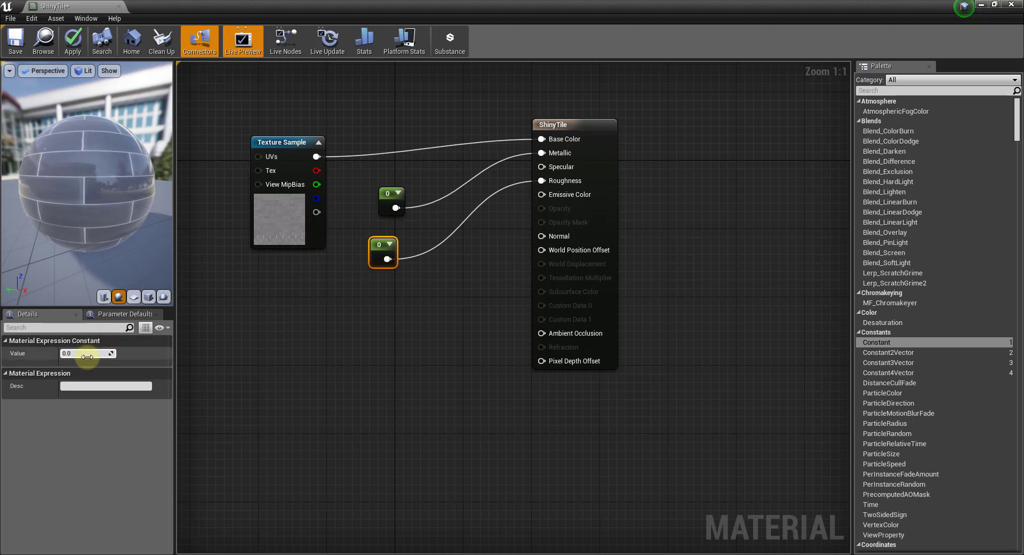
text(1)
key(Return)
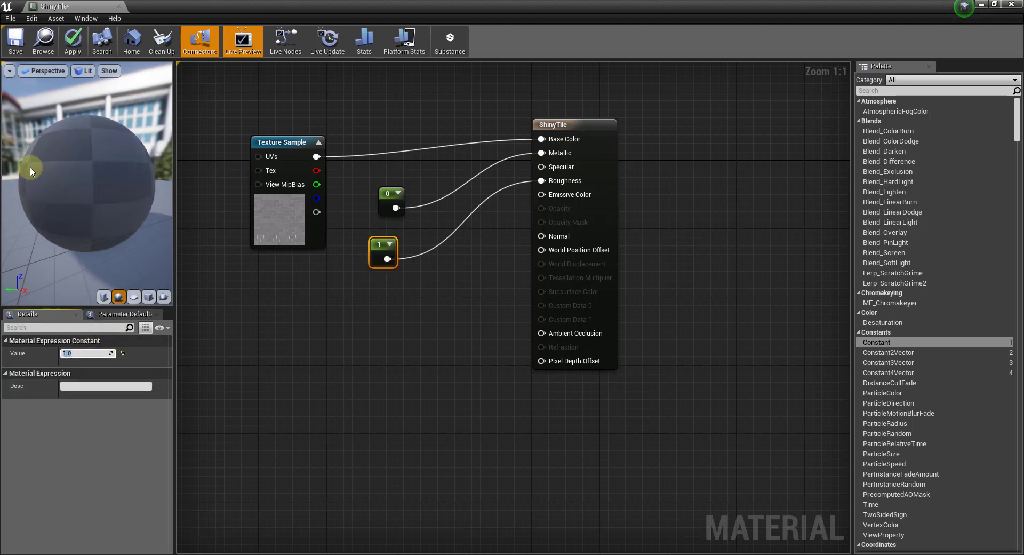
drag(103, 143, 27, 208)
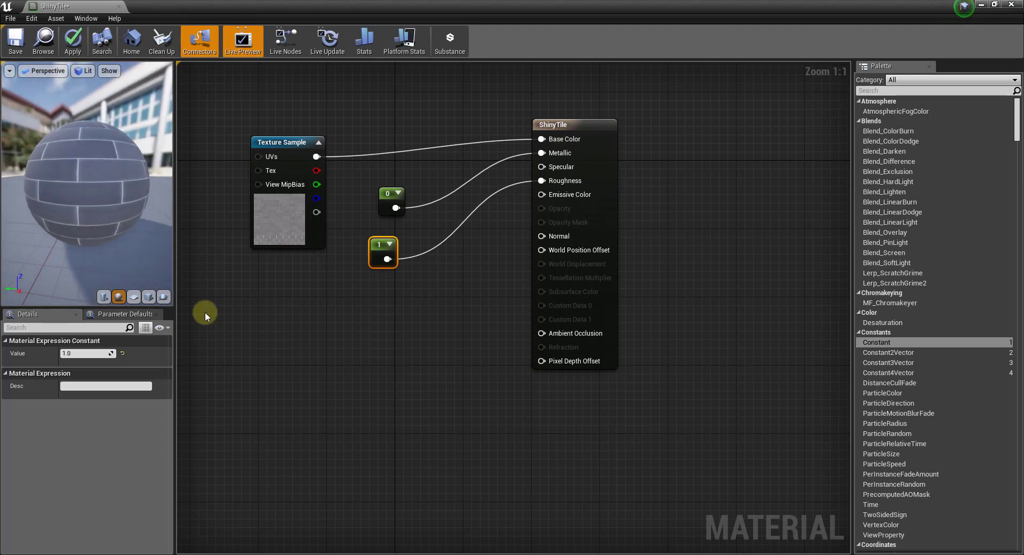
- Lower the Roughness Constant's value, trying about 0.38 before entering 0.1, and check the preview sphere
drag(91, 353, 25, 352)
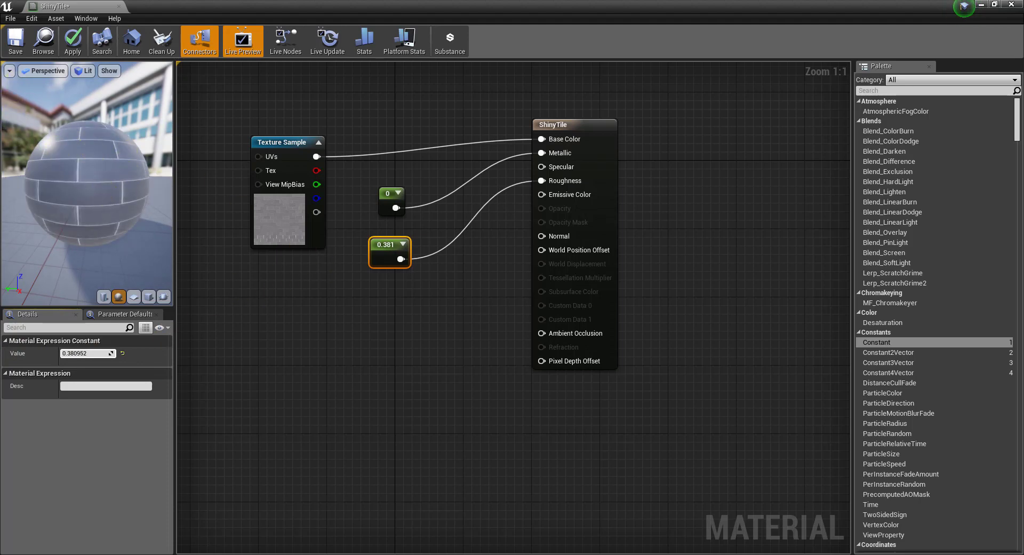
mouse_move(112, 205)
mouse_down()
mouse_move(96, 207)
mouse_move(112, 206)
mouse_up()
click(104, 353)
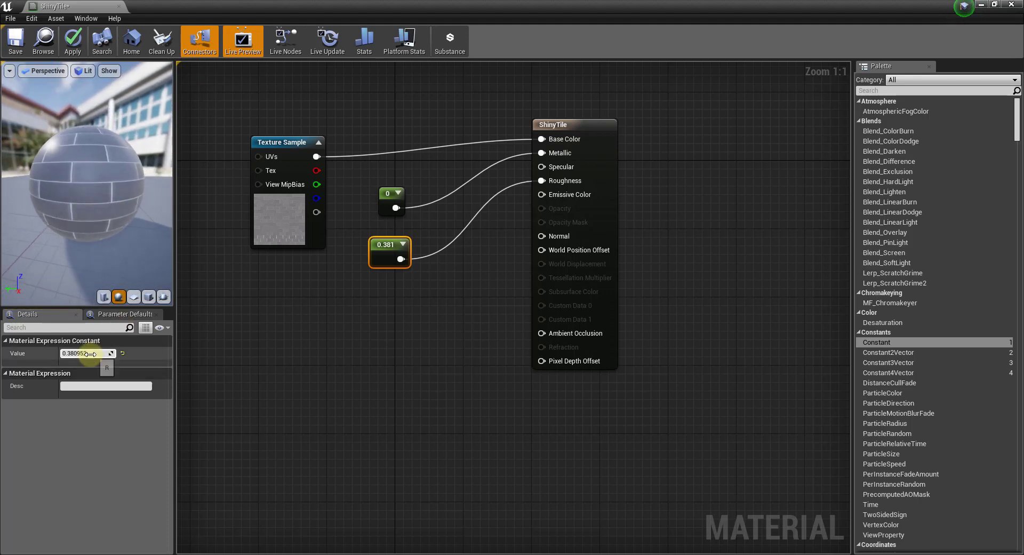
text(.1)
key(Return)
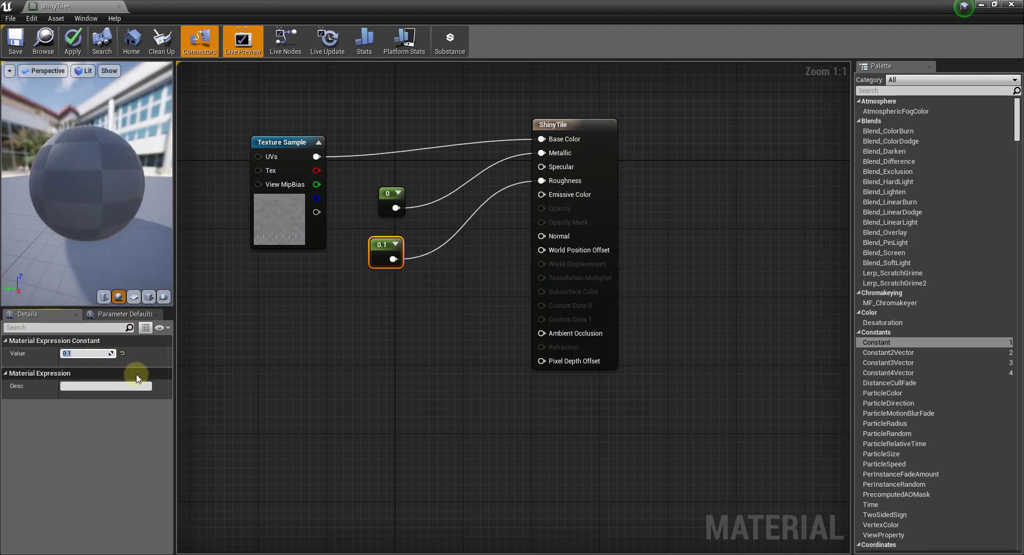
mouse_move(114, 199)
mouse_down()
mouse_move(72, 197)
mouse_move(119, 189)
mouse_move(48, 179)
mouse_move(107, 186)
mouse_up()
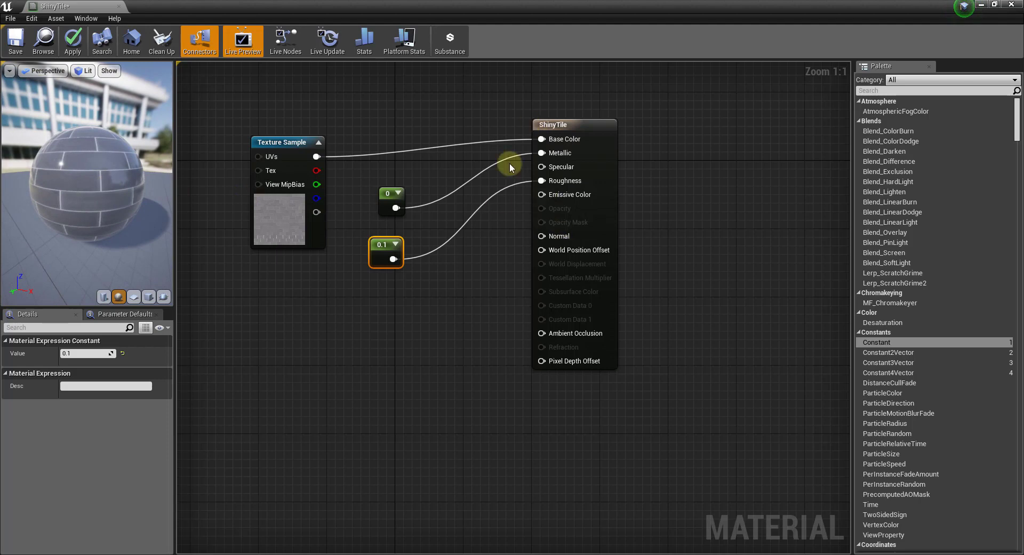
- Restore the editor beside the level viewport, apply the updated ShinyTile material and inspect the glossy tiles on the preview mesh
double_click(566, 20)
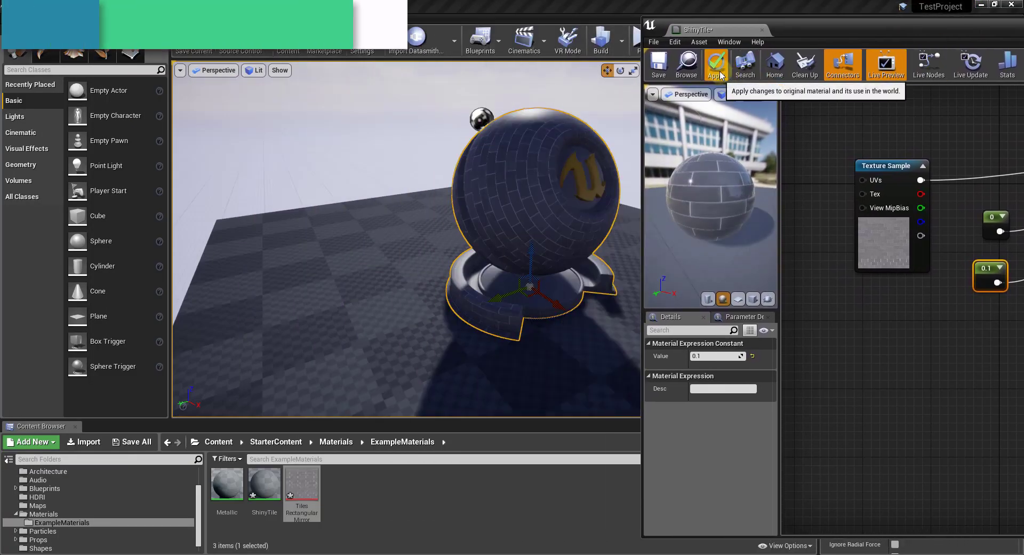
click(716, 67)
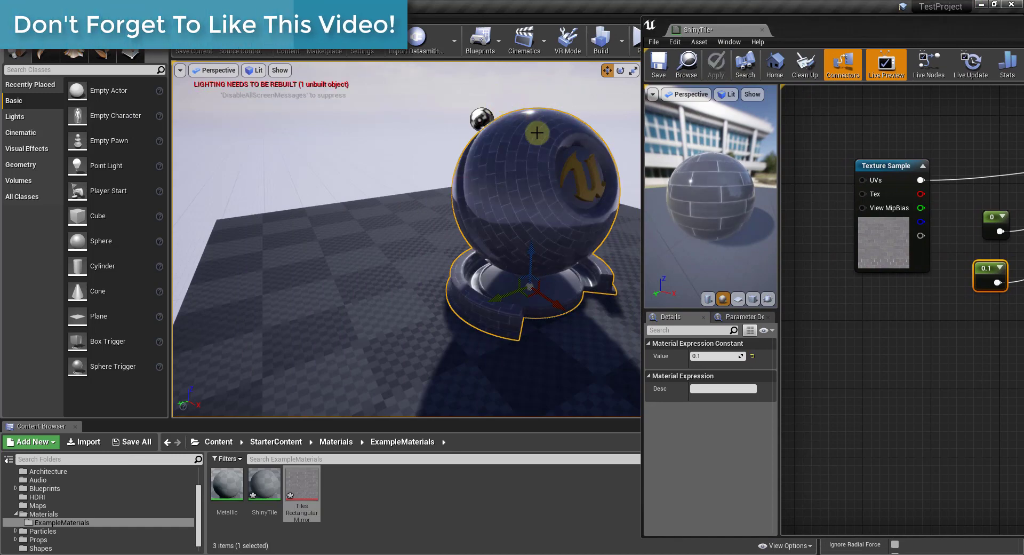
drag(537, 133, 530, 176)
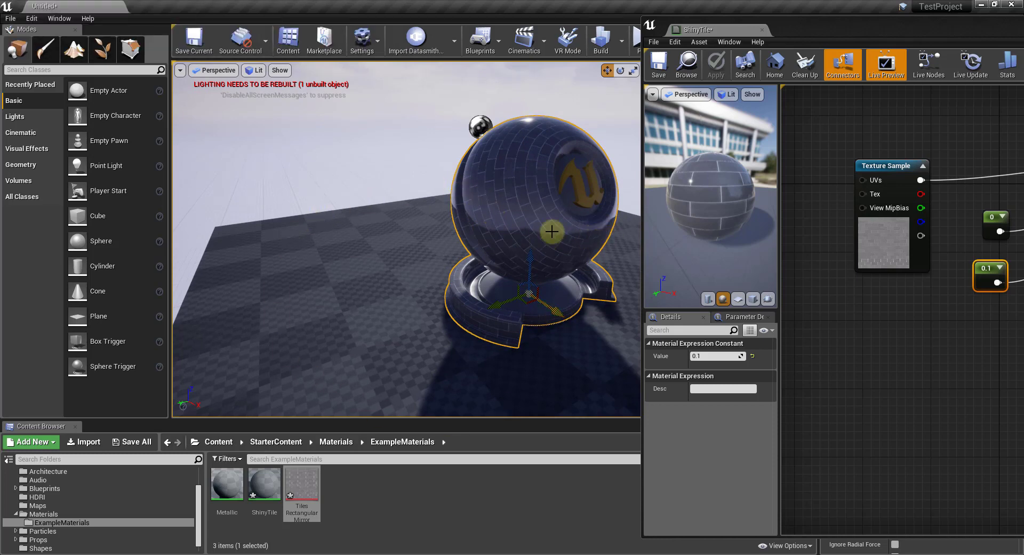
mouse_move(506, 229)
mouse_down()
mouse_move(516, 219)
mouse_move(509, 231)
mouse_up()
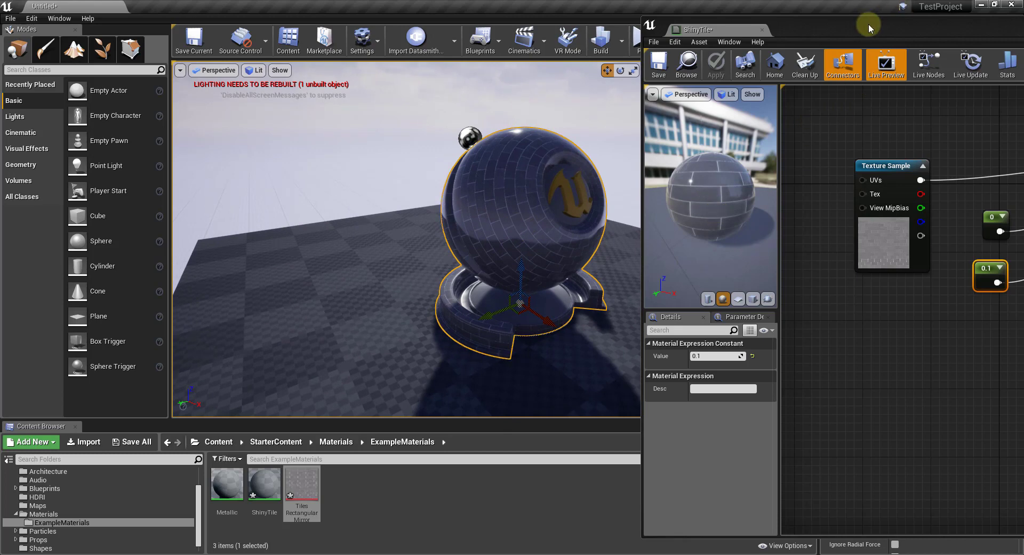
- Shift the ShinyTile editor window over the viewport and close the TilesRectangularMirrorGray001_NRM_3K.jpg normal map image
drag(893, 27, 844, 29)
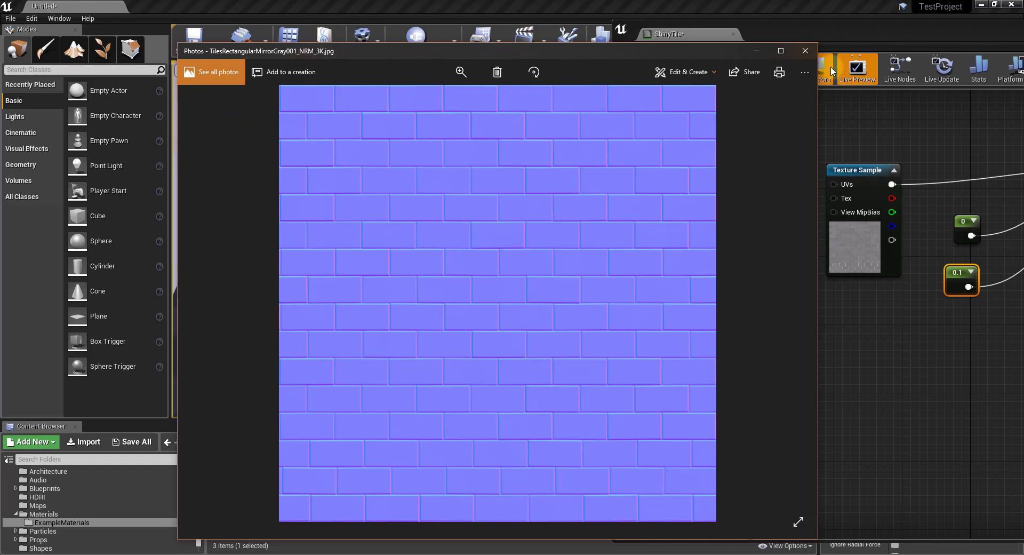
click(805, 51)
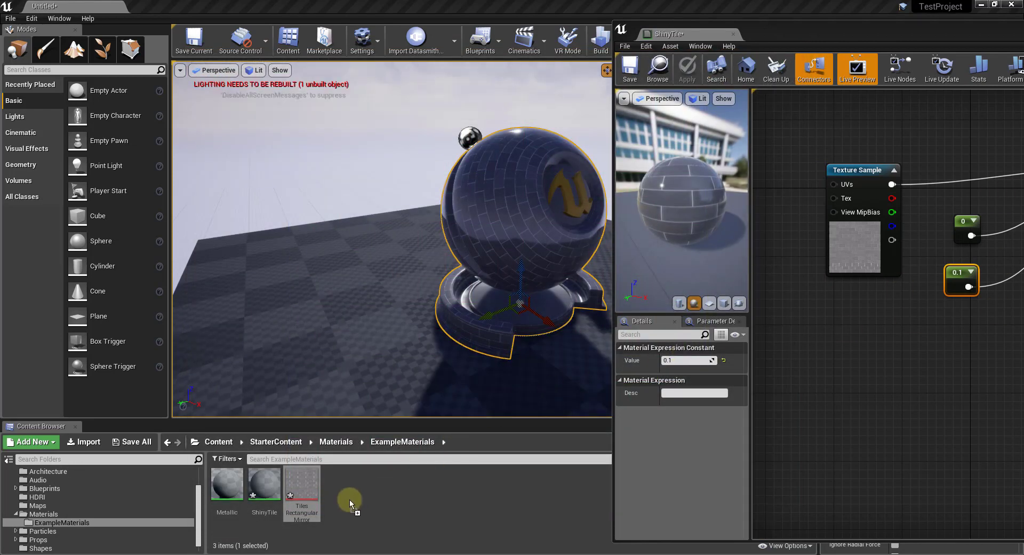
- Import the TilesRectangularMirrorGray001_NRM_3K texture into the ExampleMaterials folder and accept its import as a normal map
drag(349, 501, 350, 500)
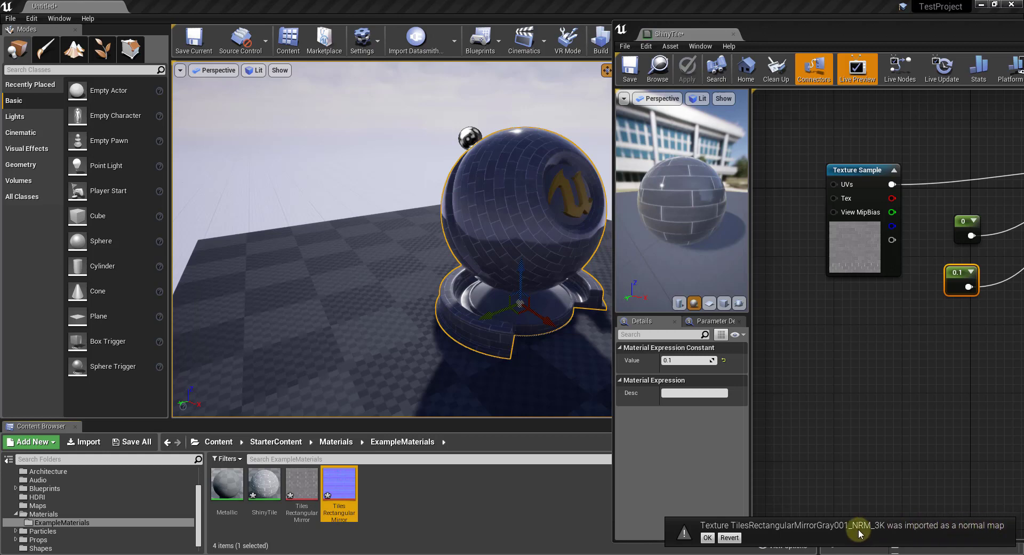
click(707, 537)
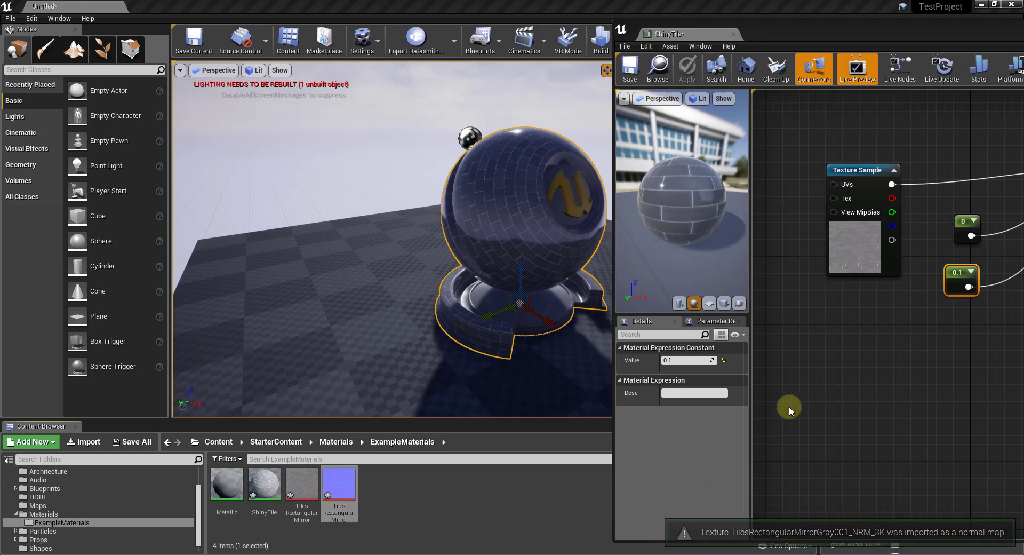
drag(466, 130, 671, 236)
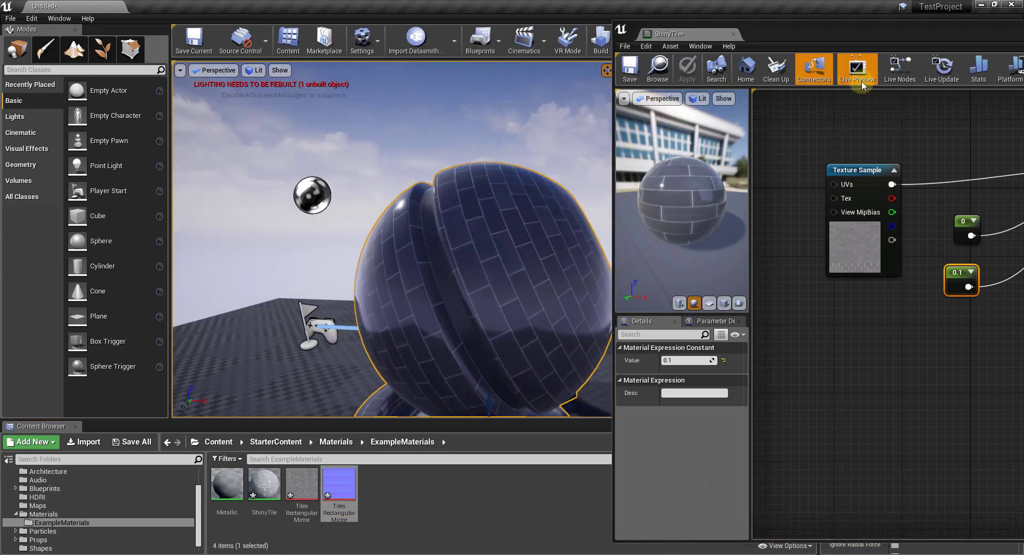
- Add the imported normal map to the maximized ShinyTile graph as a Texture Sample and connect its combined output to the Normal input
drag(339, 483, 842, 365)
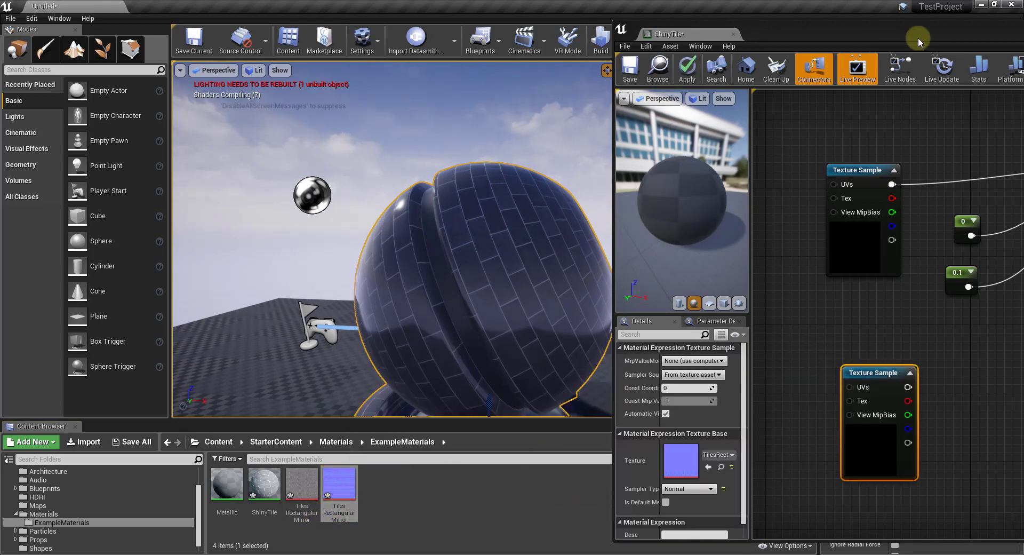
double_click(939, 30)
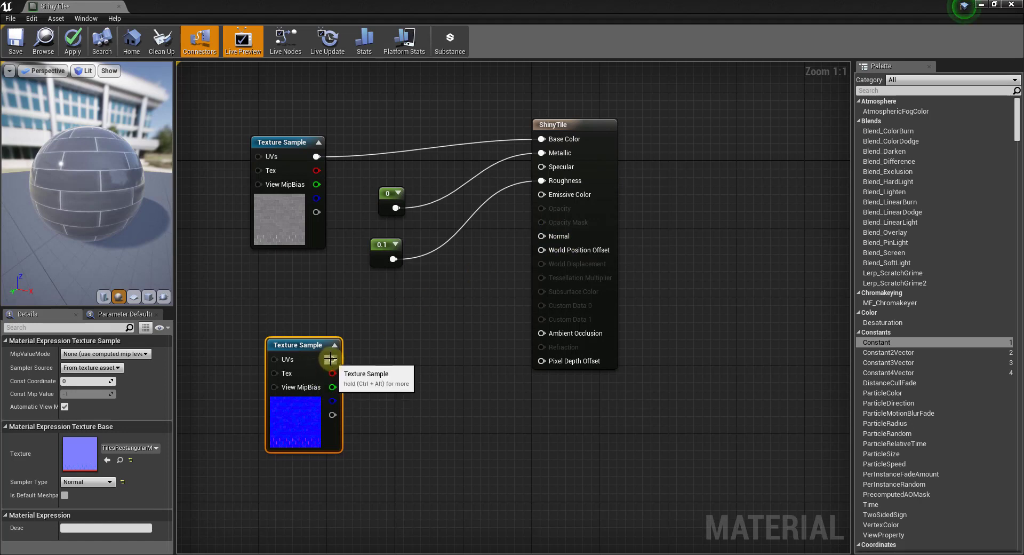
drag(330, 359, 541, 236)
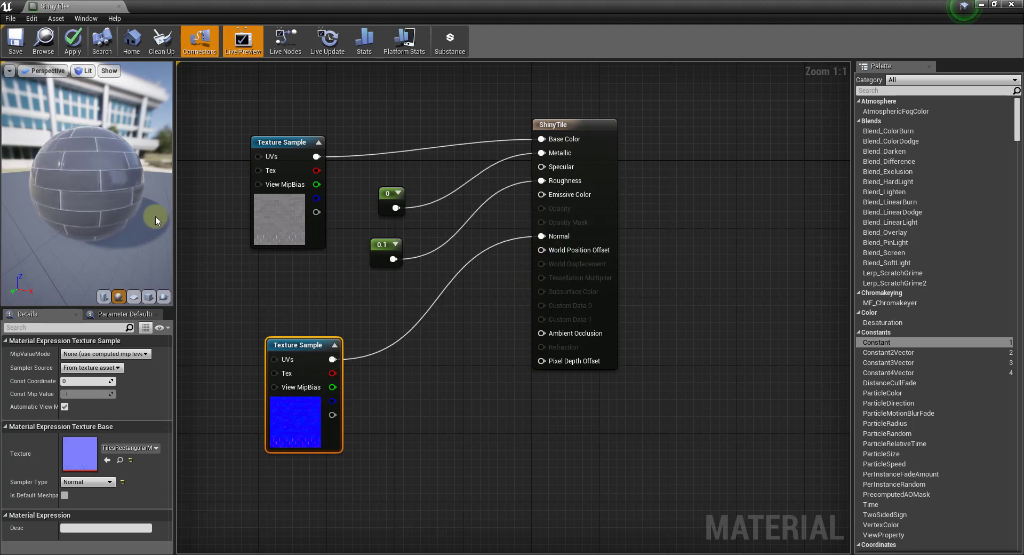
- Disconnect the normal map from the Normal input and reconnect it, comparing the grout relief up close on the preview sphere
scroll(82, 169, up, 2)
scroll(128, 203, up, 3)
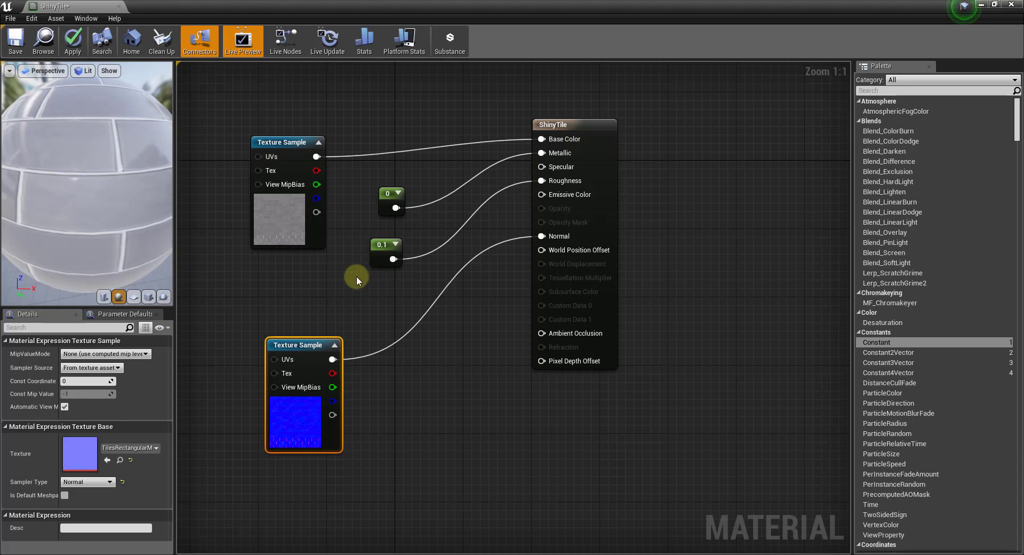
alt+click(453, 282)
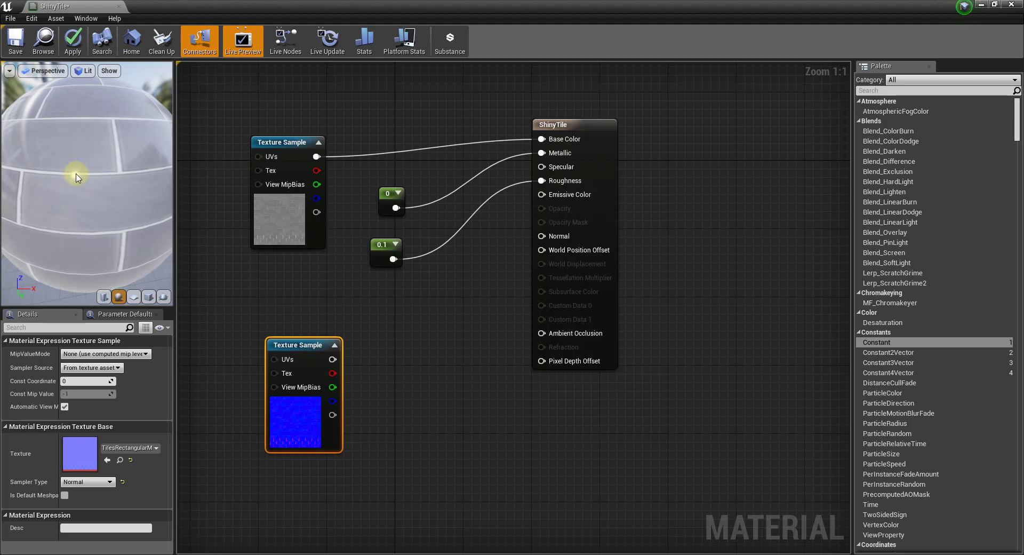
drag(333, 359, 541, 236)
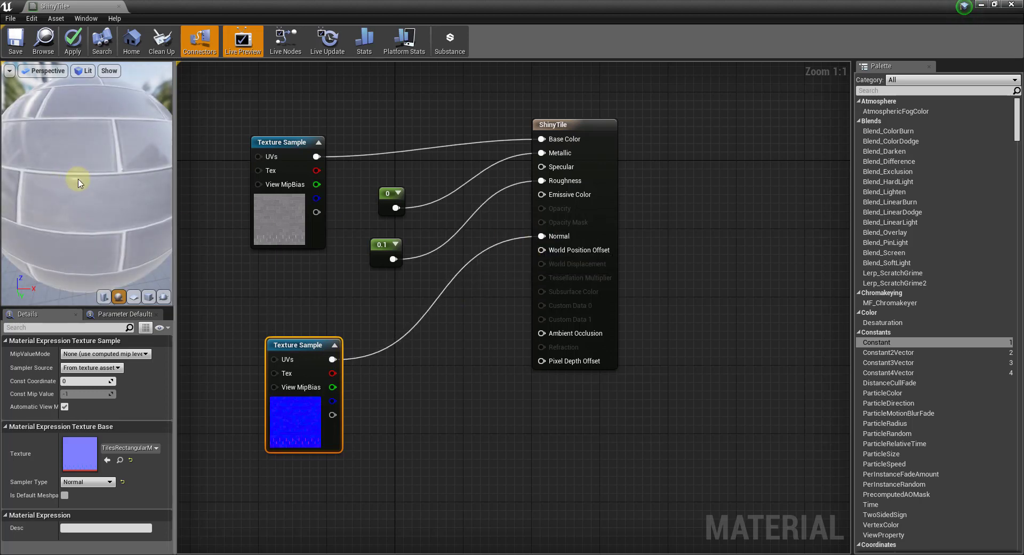
mouse_move(86, 199)
mouse_down()
mouse_move(107, 197)
mouse_move(103, 208)
mouse_move(92, 199)
mouse_move(105, 198)
mouse_up()
- Restore the material editor beside the level viewport, apply the ShinyTile changes and inspect the tiles on the preview mesh
drag(469, 8, 1018, 61)
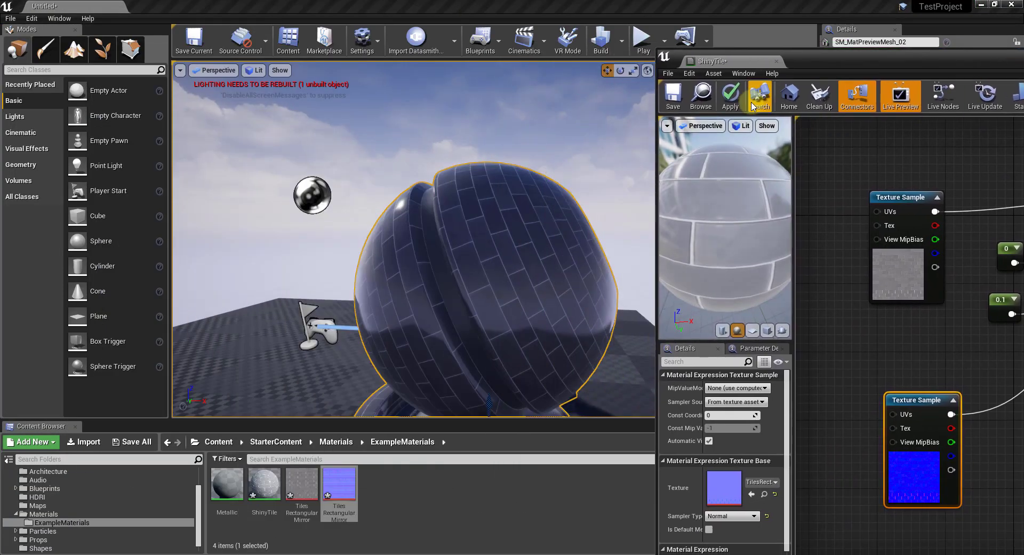
click(732, 104)
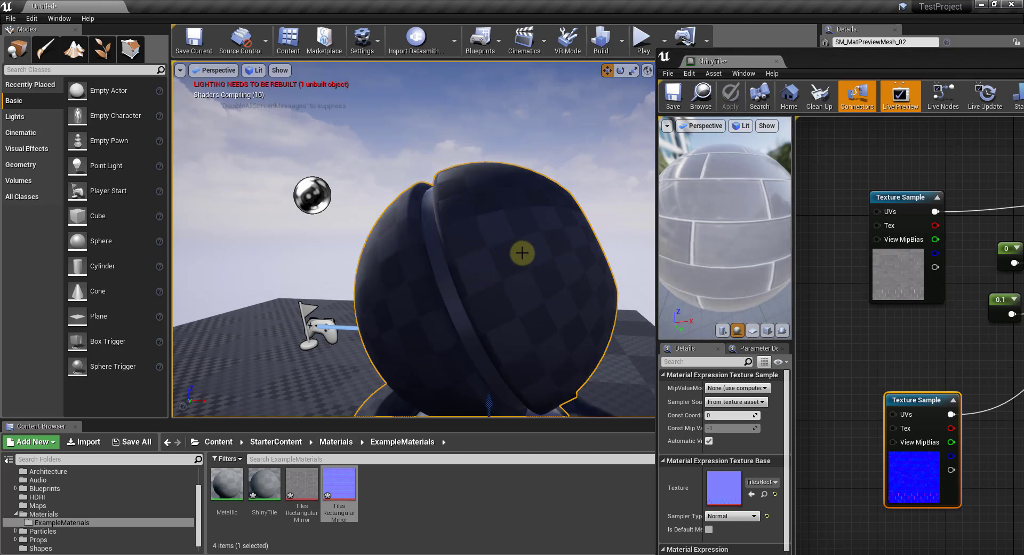
drag(500, 237, 306, 229)
drag(419, 265, 506, 324)
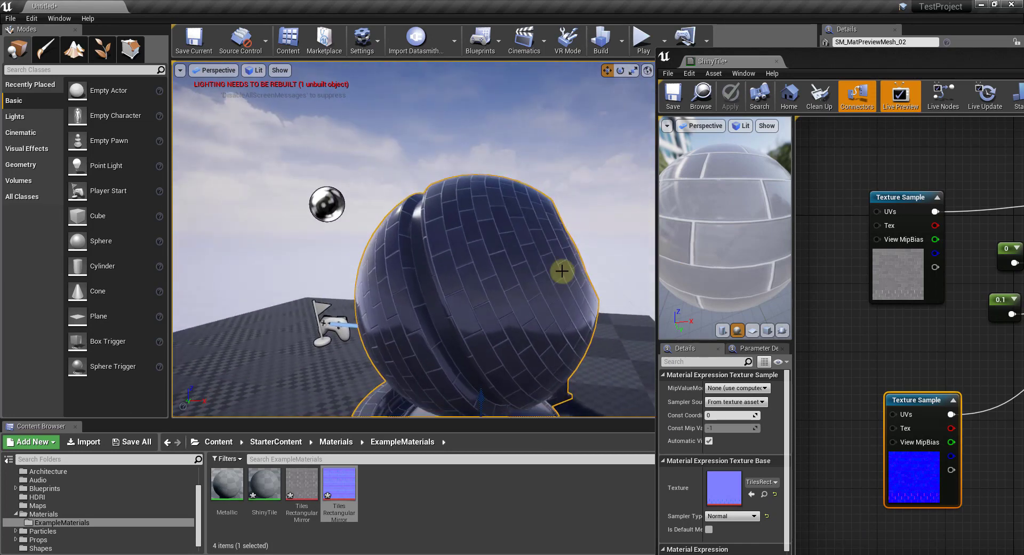